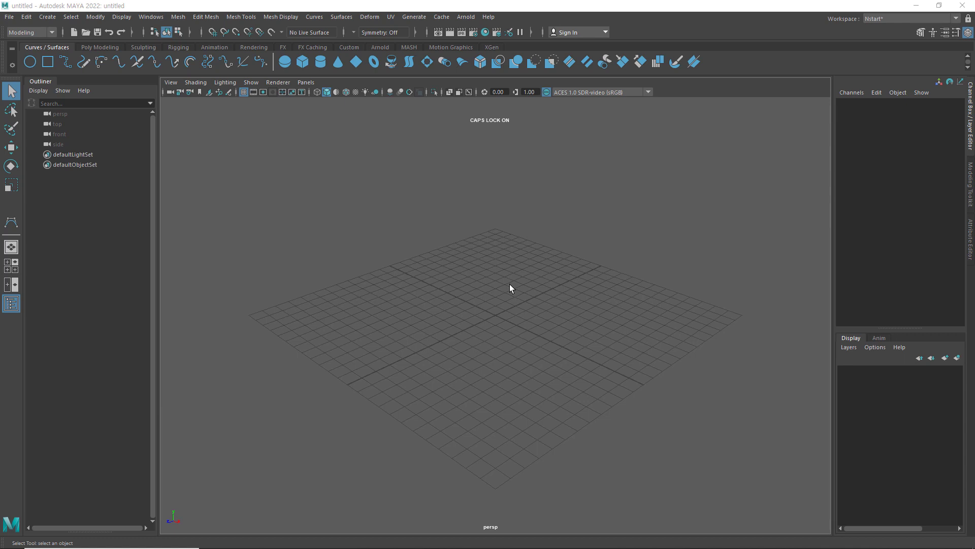
- Switch the empty scene's viewport from the perspective camera to the Front orthographic view
key("space")
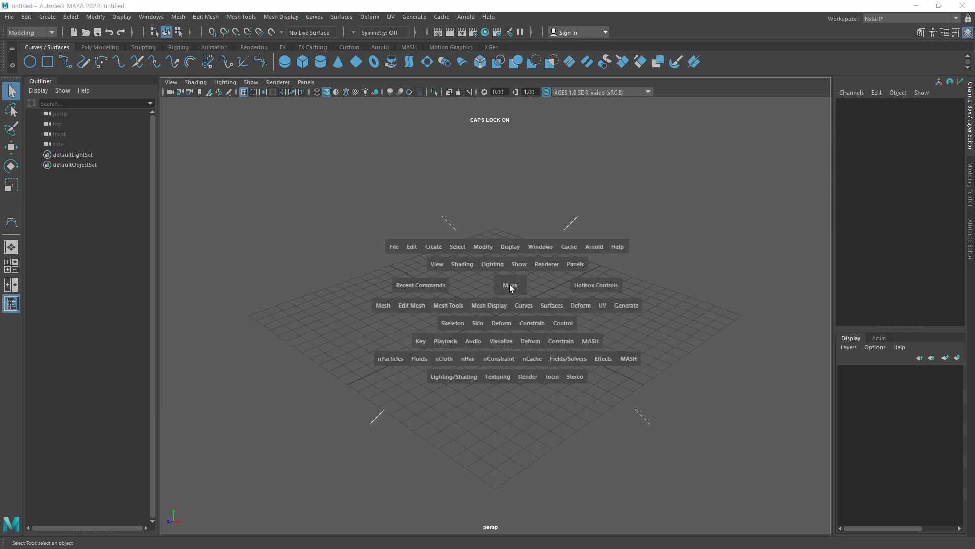
left_click(510, 287)
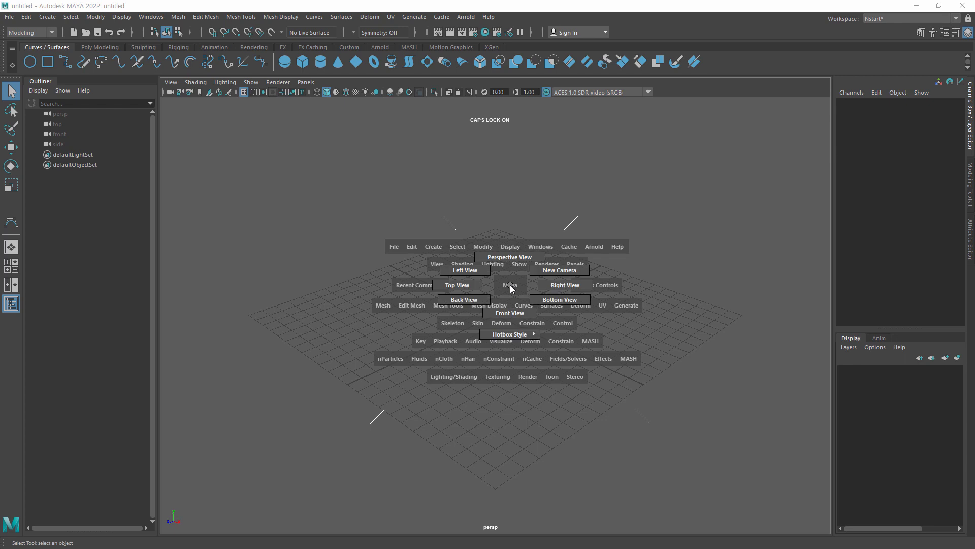
left_click(509, 313)
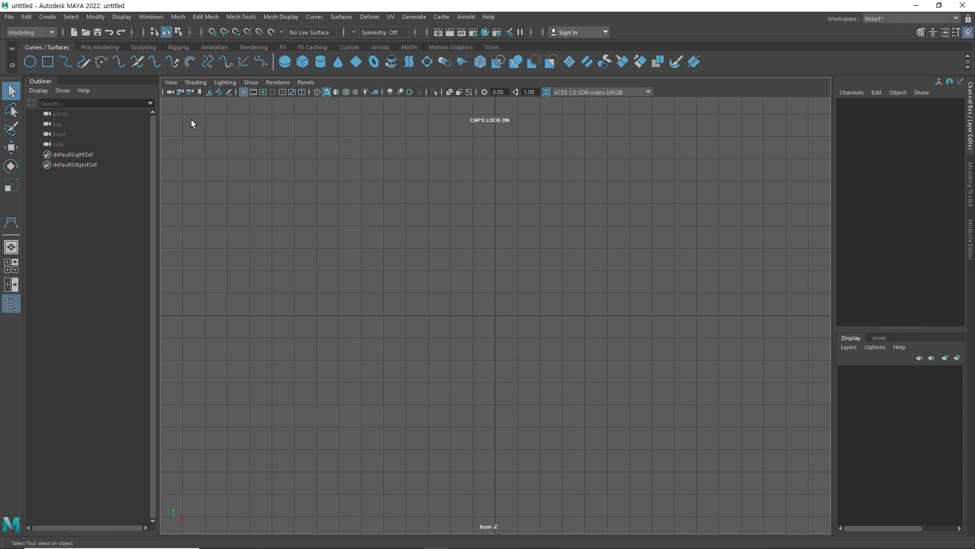
left_click(57, 17)
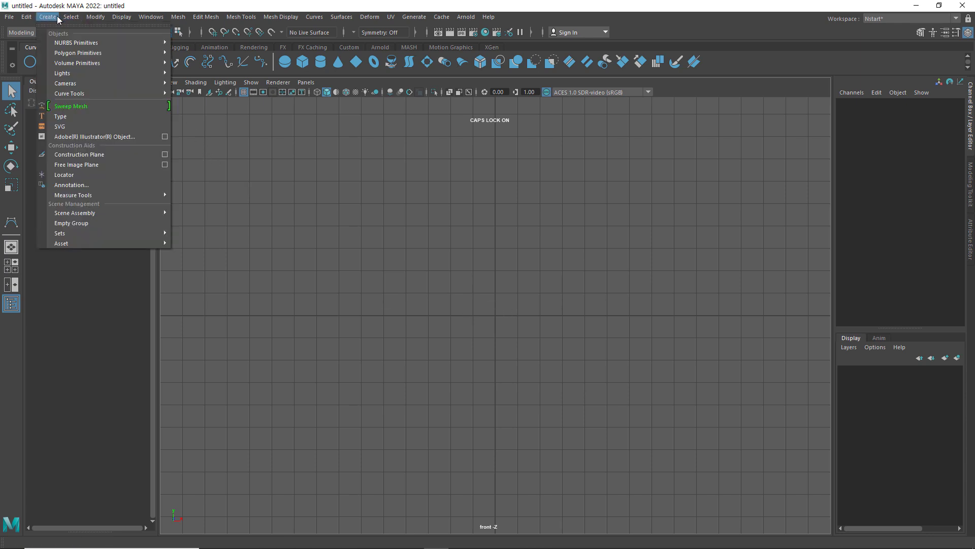
mouse_move(69, 93)
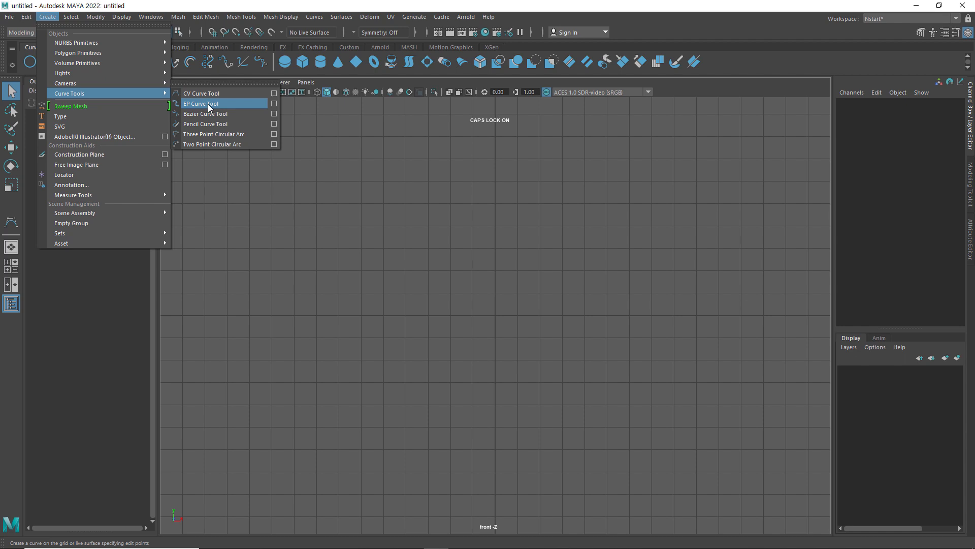
- Start a CV curve with grid snapping on, placing its first point at the origin
left_click(216, 93)
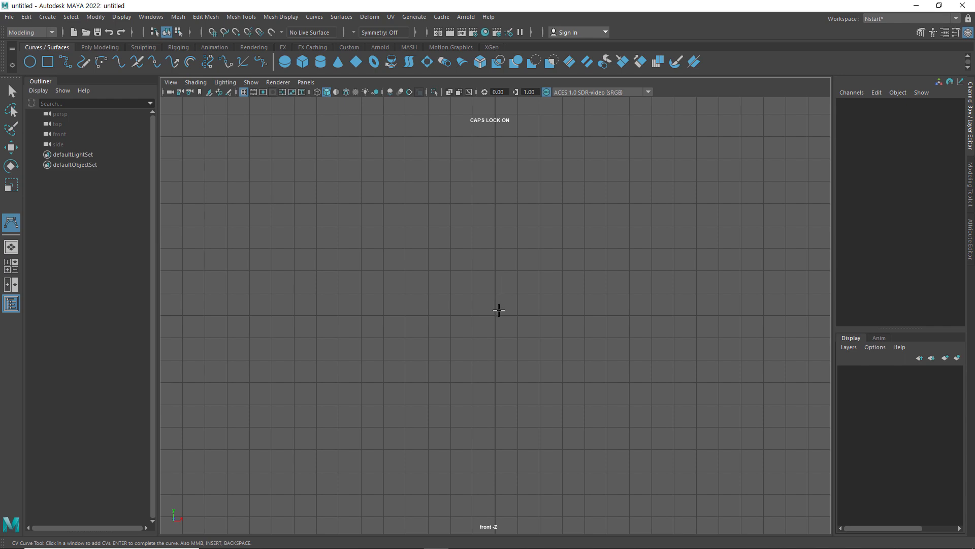
left_click(212, 32)
left_click(498, 313)
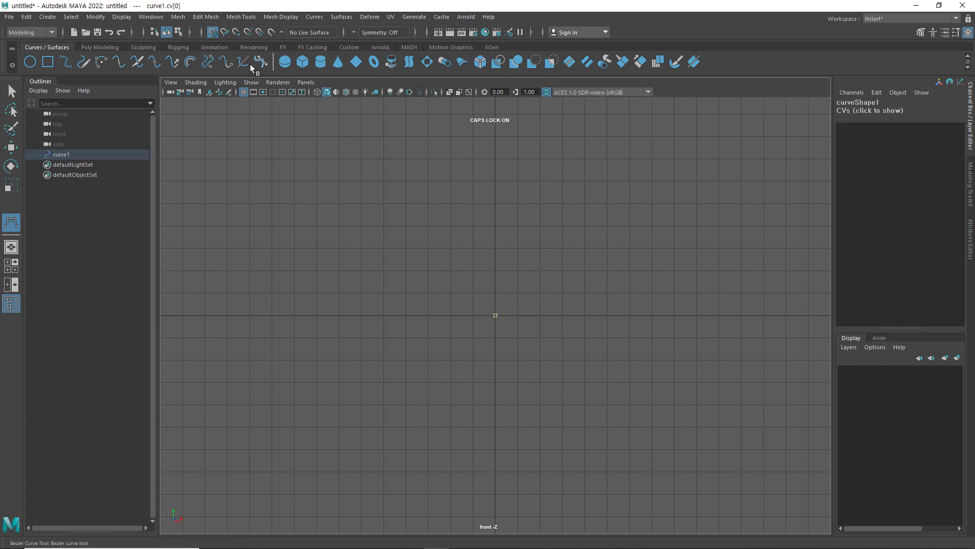
- Place CVs rising up the bowl's outer wall and hook the profile over at the rim
left_click(542, 312)
left_click(603, 289)
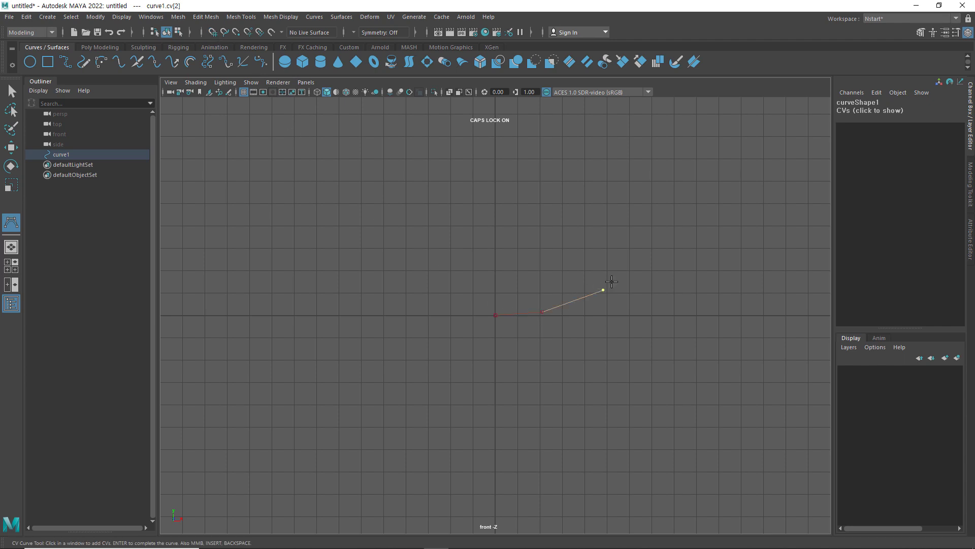
left_click(646, 232)
left_click(679, 147)
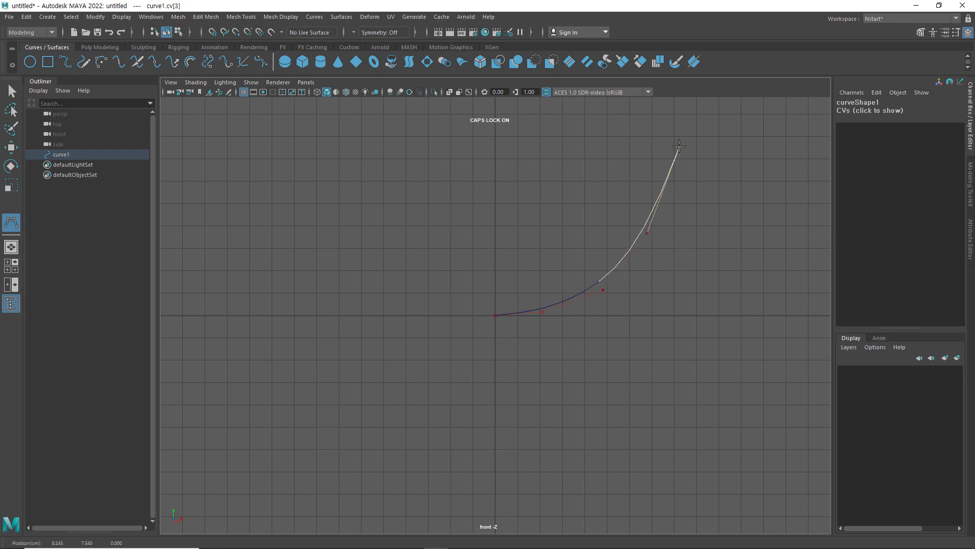
middle_click_drag(669, 198, 629, 300, "alt")
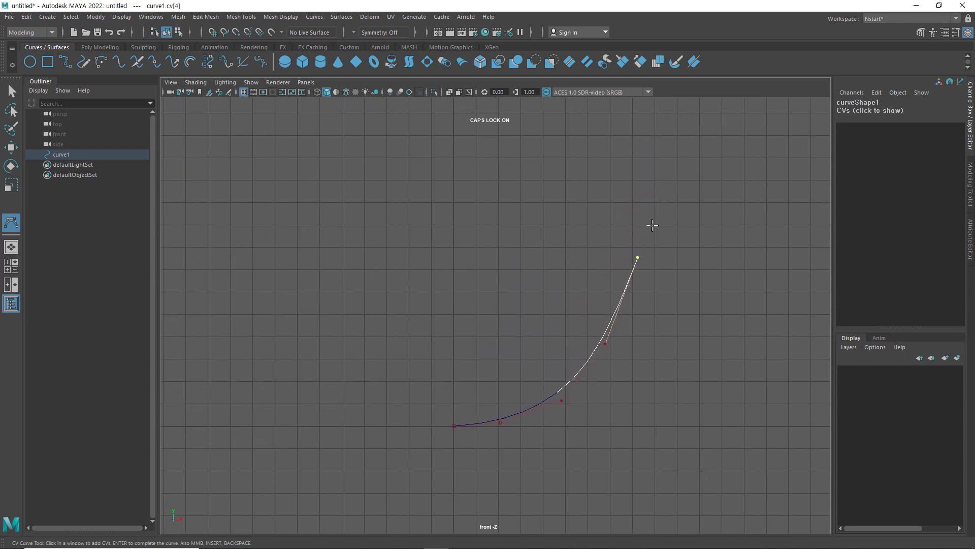
left_click(654, 205)
left_click_drag(654, 205, 643, 204)
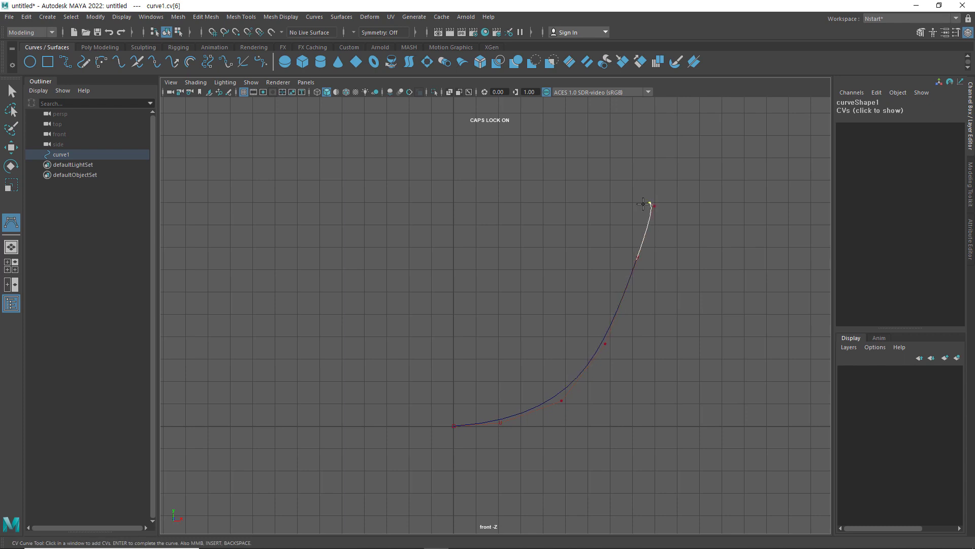
left_click(643, 204)
left_click(639, 209)
- Bring the profile down the inner wall, snap the last CV to the centre line, and finish
left_click(624, 263)
left_click(596, 336)
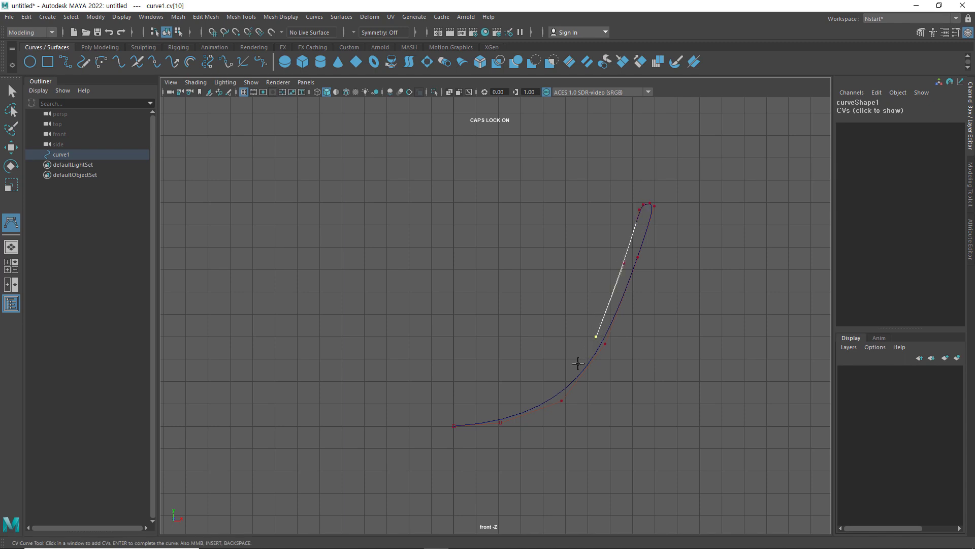
left_click(558, 386)
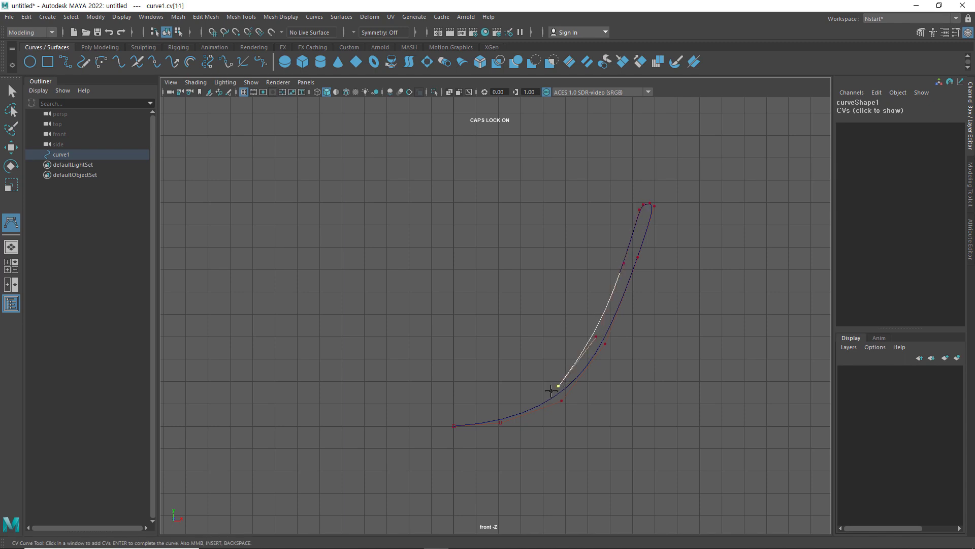
left_click(498, 404)
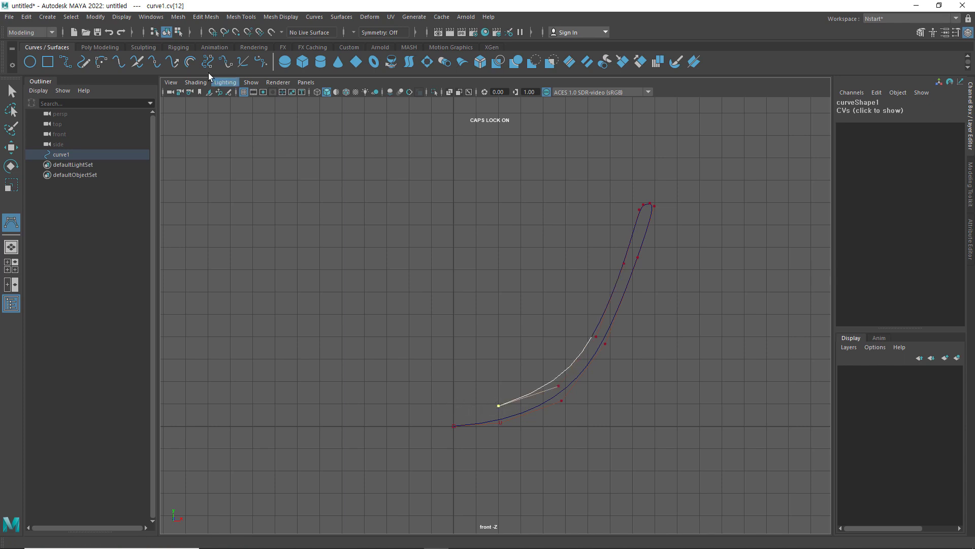
left_click(213, 32)
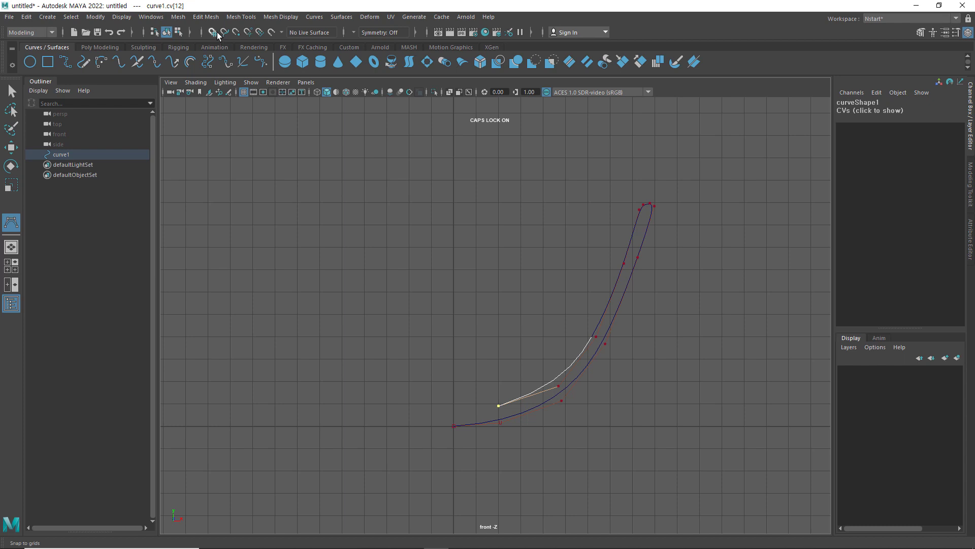
left_click(453, 404)
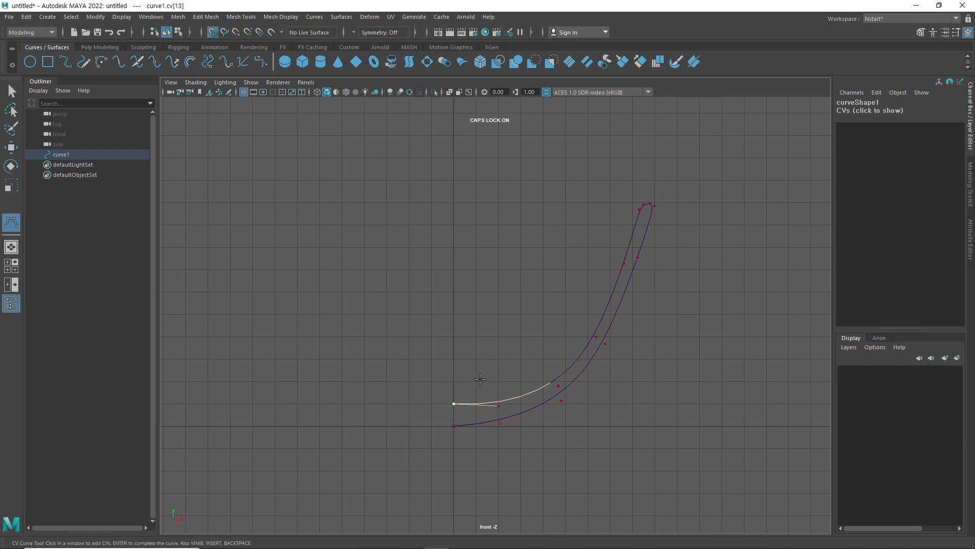
left_click(213, 32)
key("q")
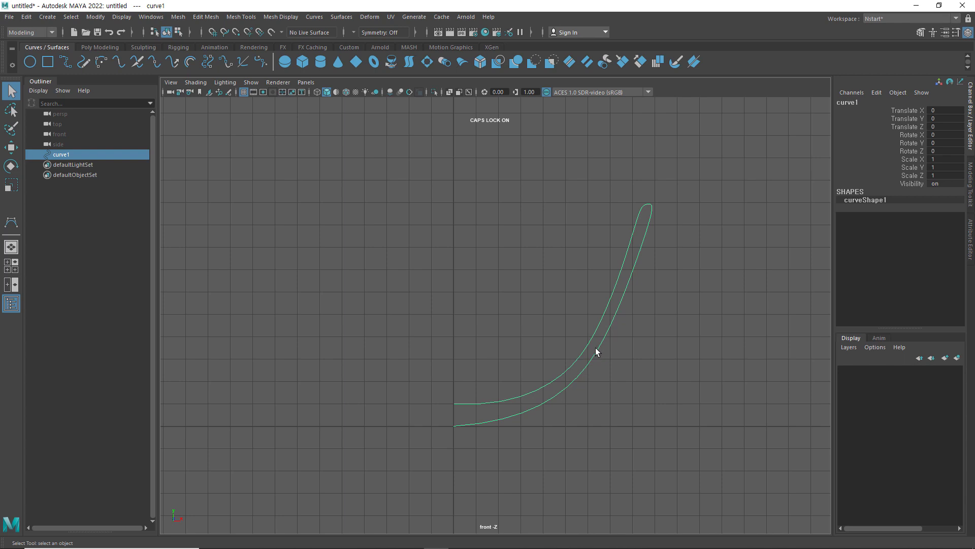
- Switch curve1 to Control Vertex mode and nudge an outer-wall CV slightly down
right_click(625, 290)
left_click(582, 291)
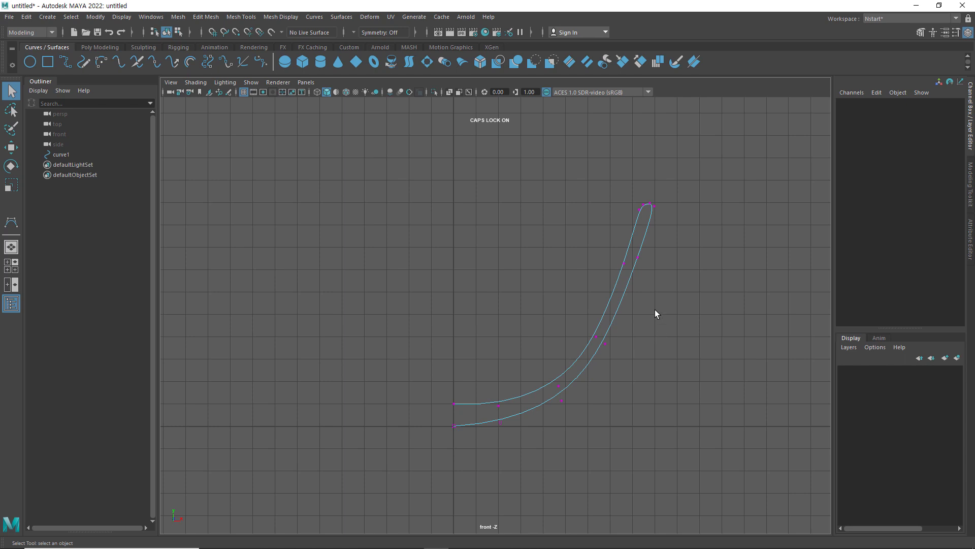
left_click(635, 254)
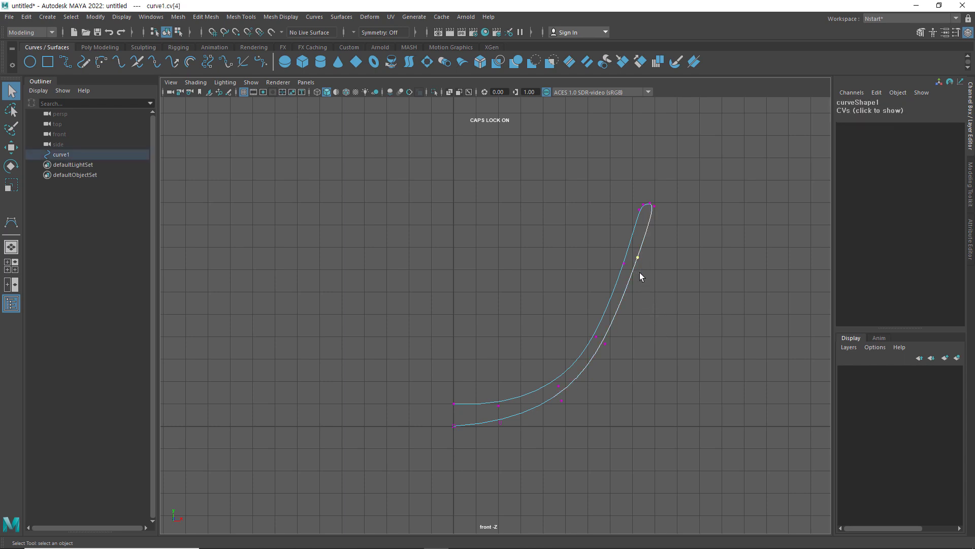
key("w")
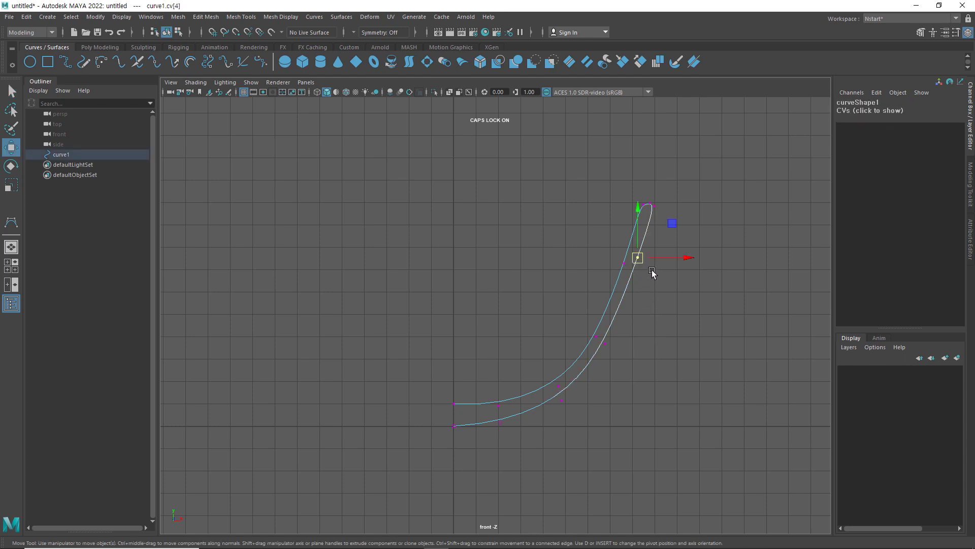
left_click_drag(641, 257, 641, 264)
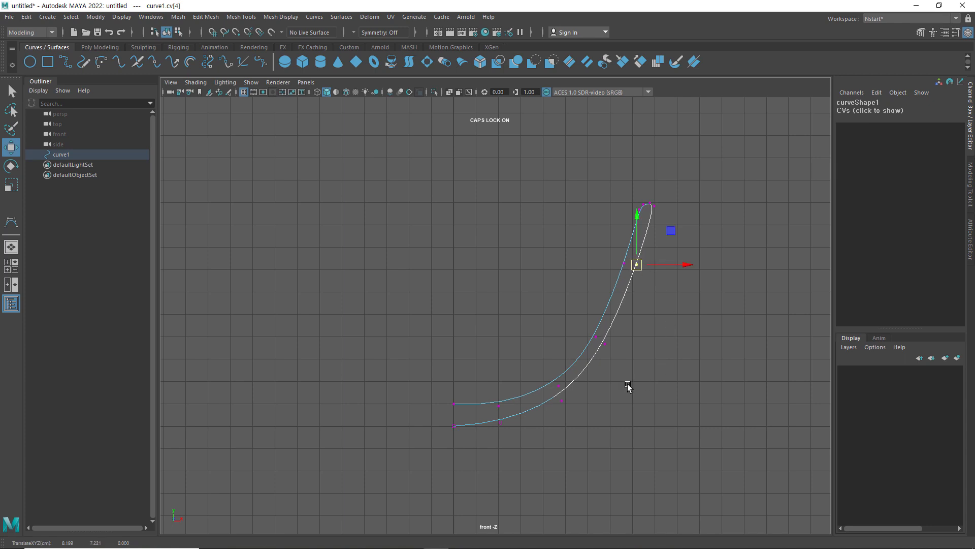
- Adjust the centre-line end point and bottom CVs to even the base thickness, then deselect
left_click(453, 404)
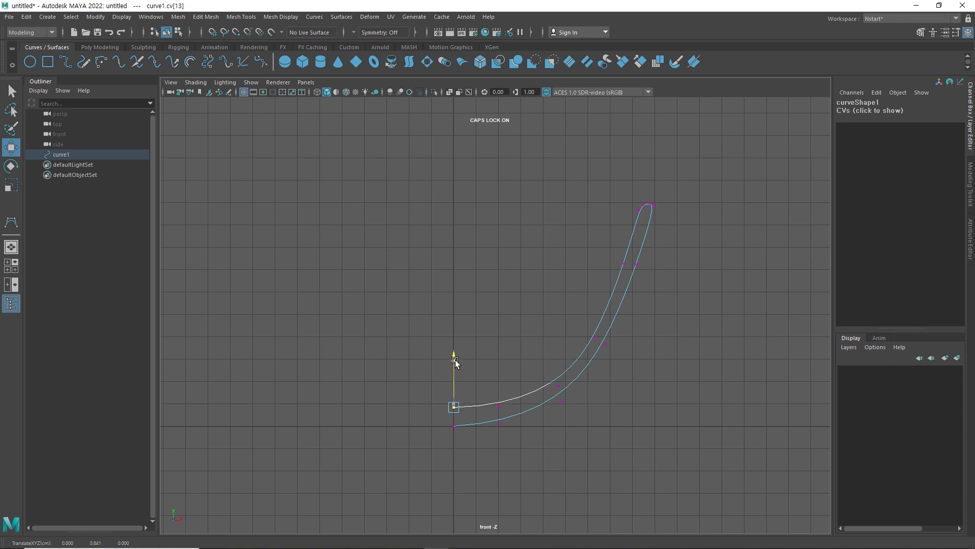
left_click_drag(455, 359, 455, 362)
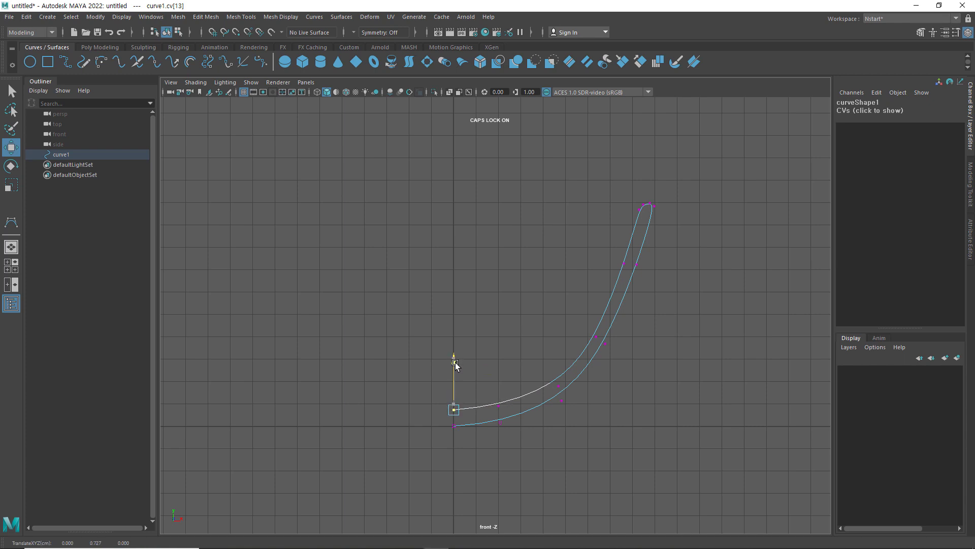
left_click(497, 402)
left_click_drag(501, 361, 501, 358)
left_click(557, 450)
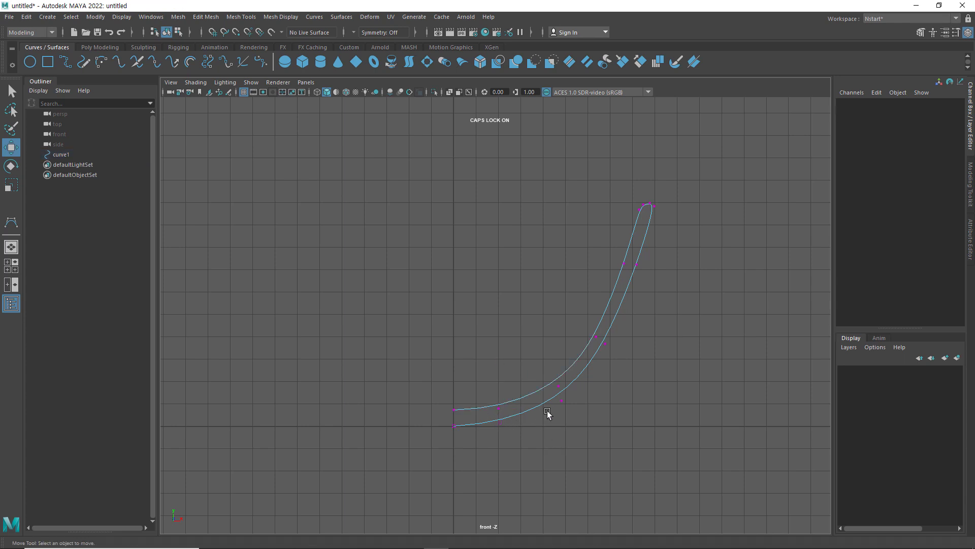
left_click(561, 401)
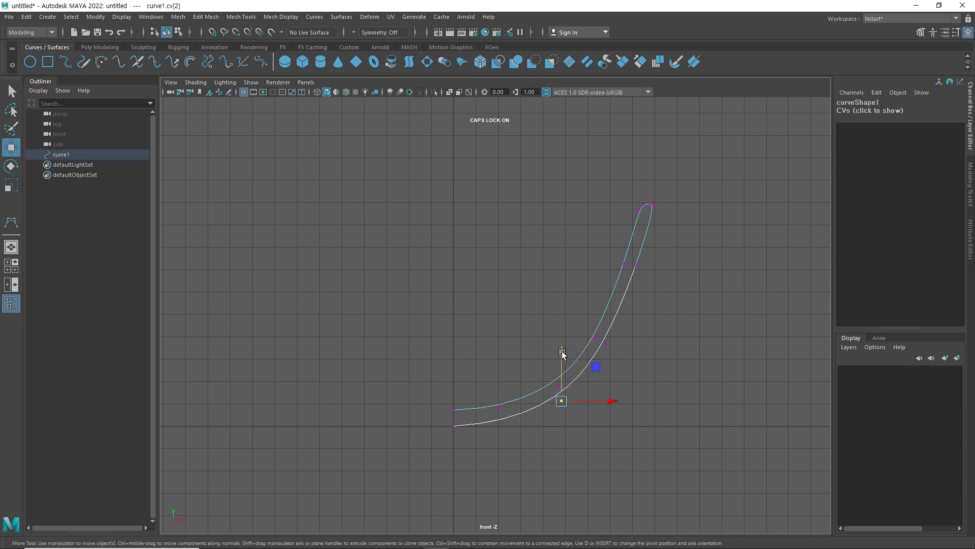
left_click_drag(562, 353, 562, 357)
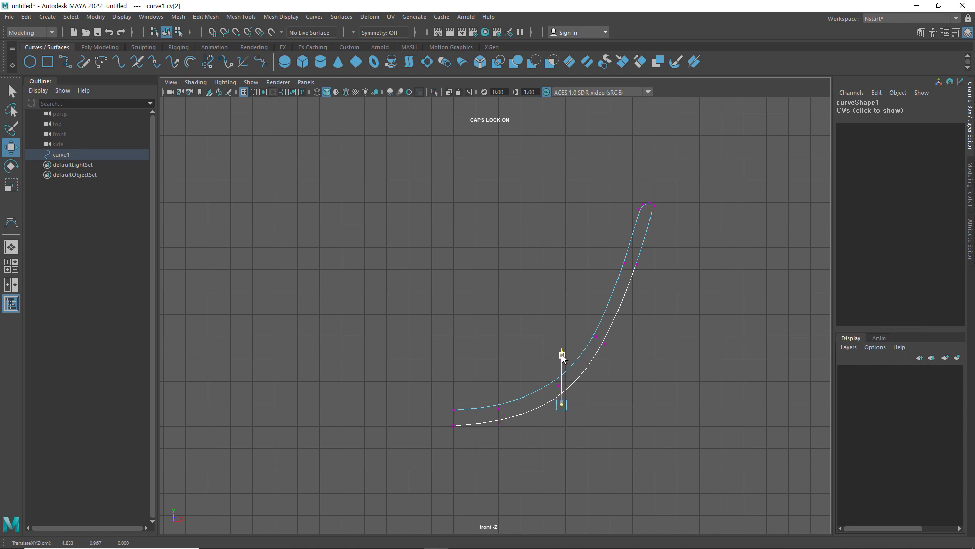
left_click(687, 333)
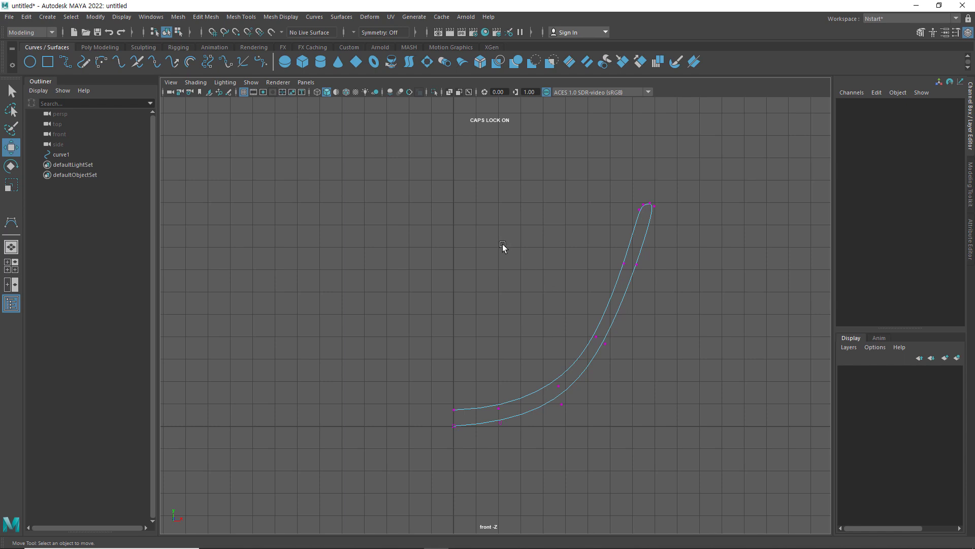
key("Caps_Lock")
left_click(349, 19)
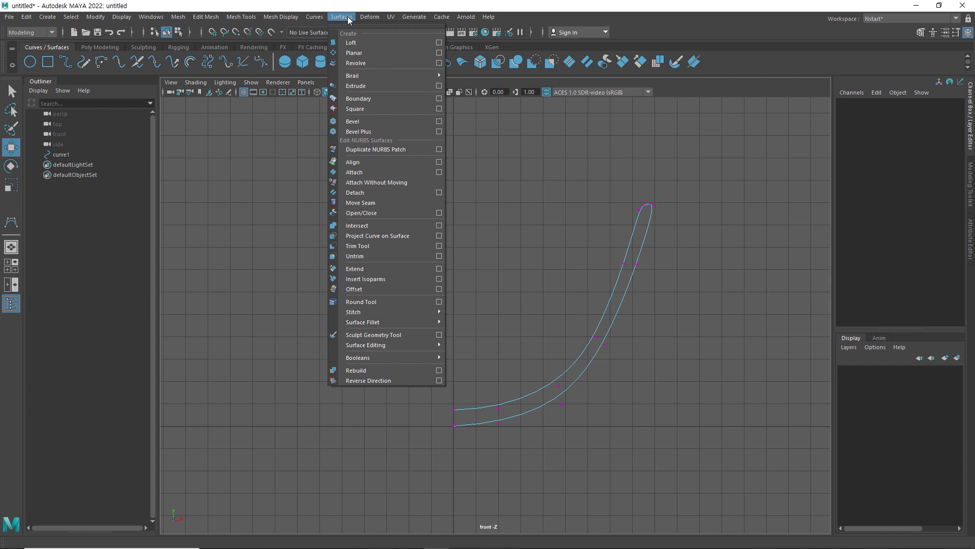
left_click(437, 62)
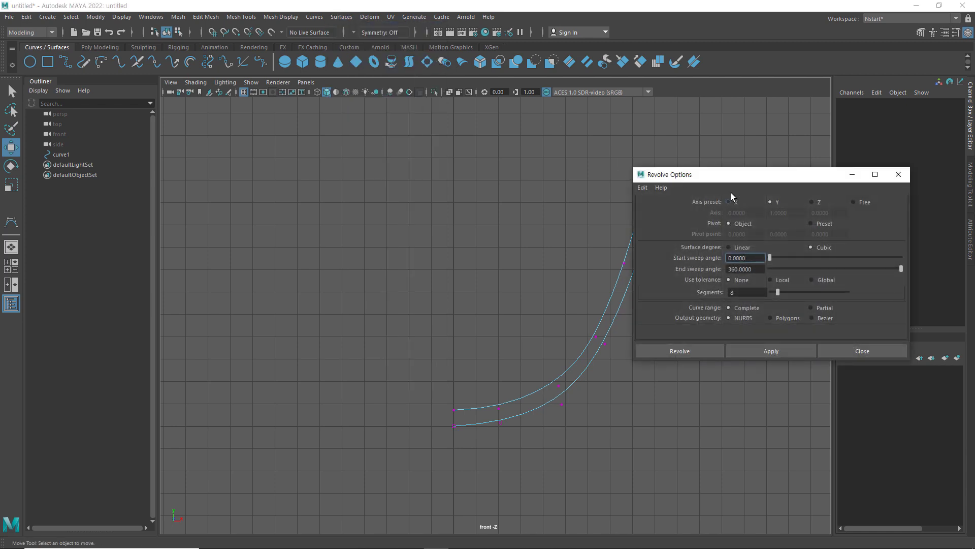
left_click_drag(739, 179, 746, 144)
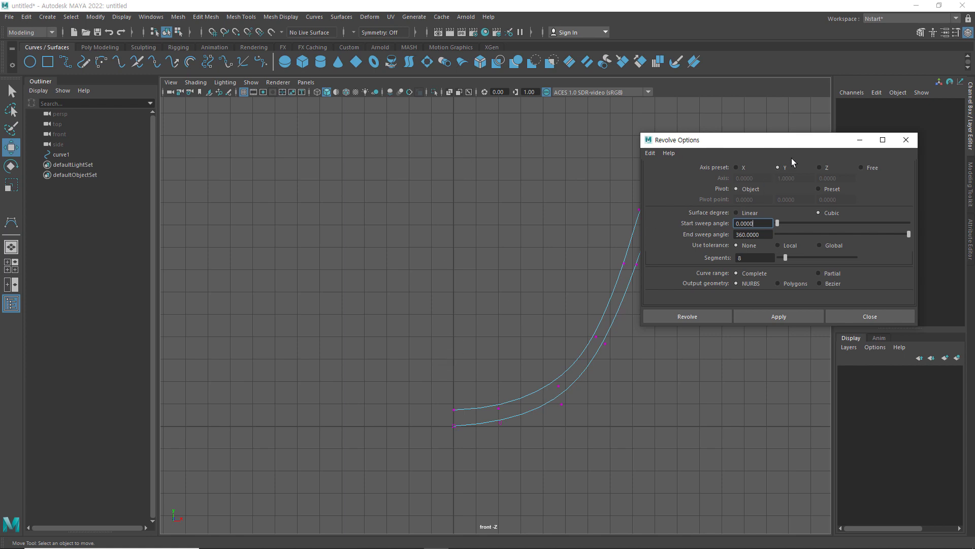
left_click_drag(777, 143, 792, 130)
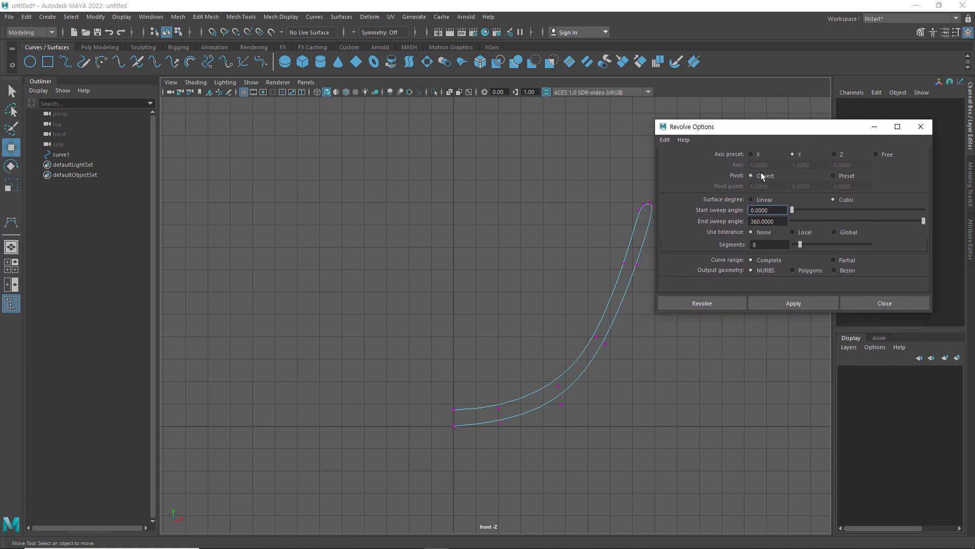
left_click(833, 176)
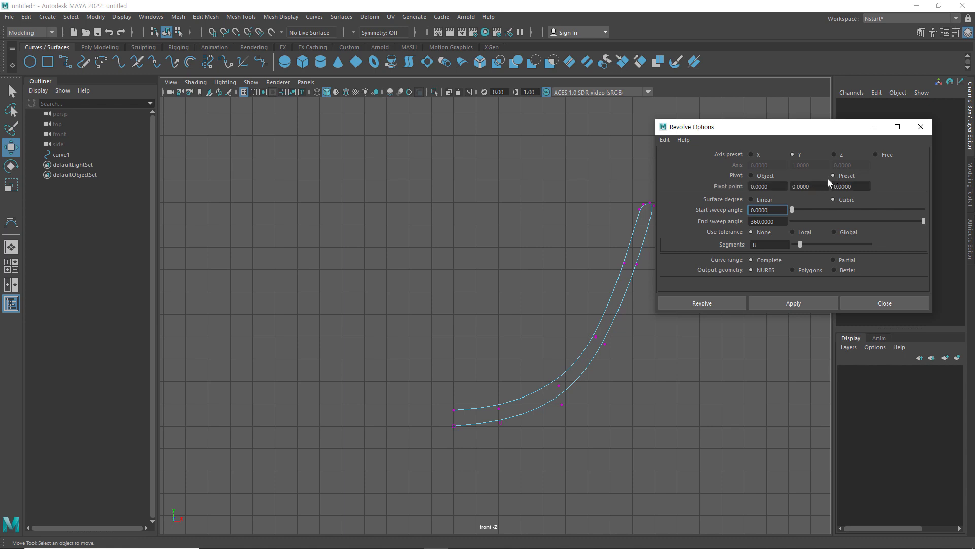
left_click(751, 175)
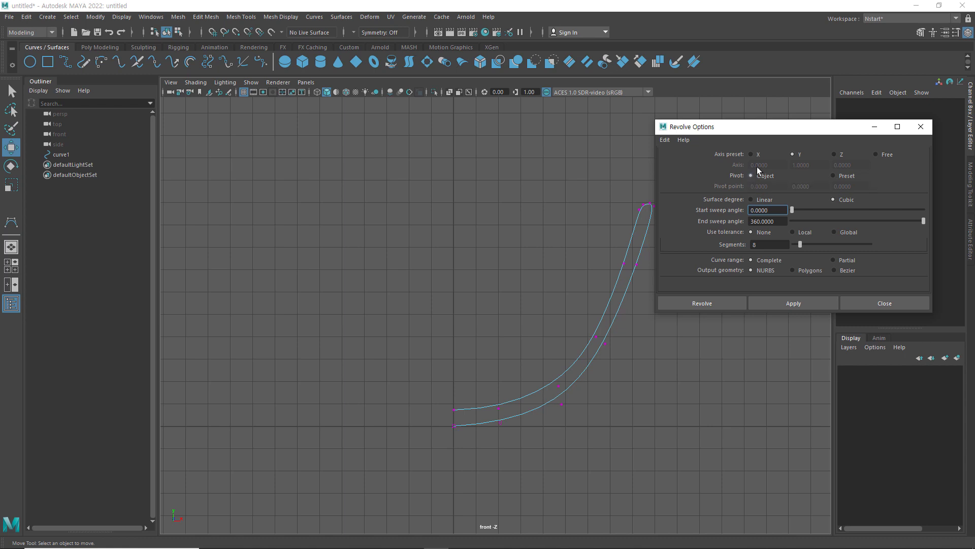
left_click_drag(768, 133, 780, 125)
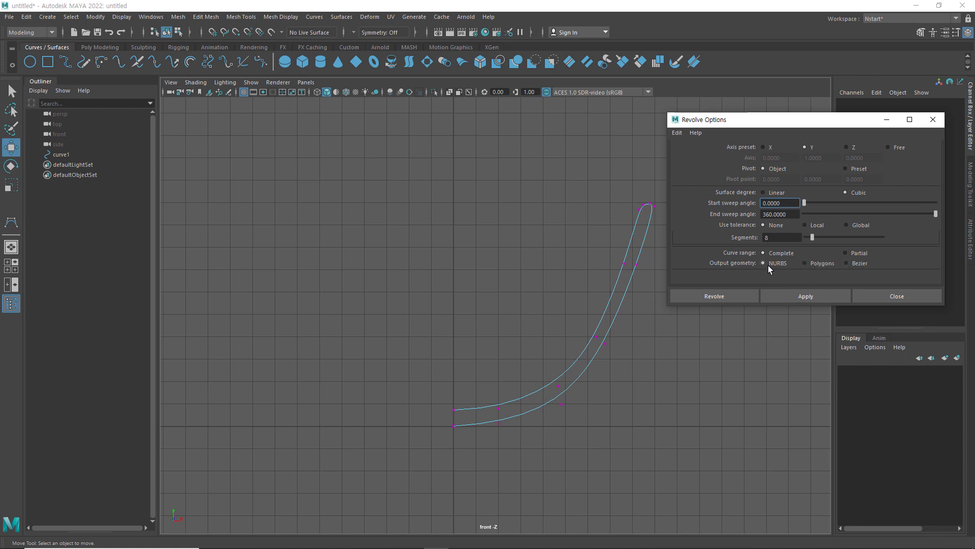
left_click(805, 263)
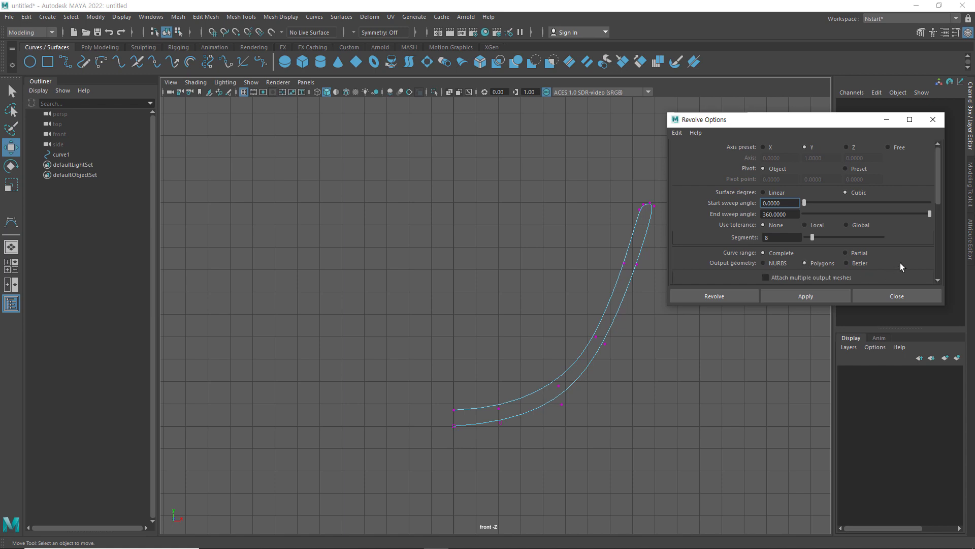
left_click_drag(939, 190, 937, 226)
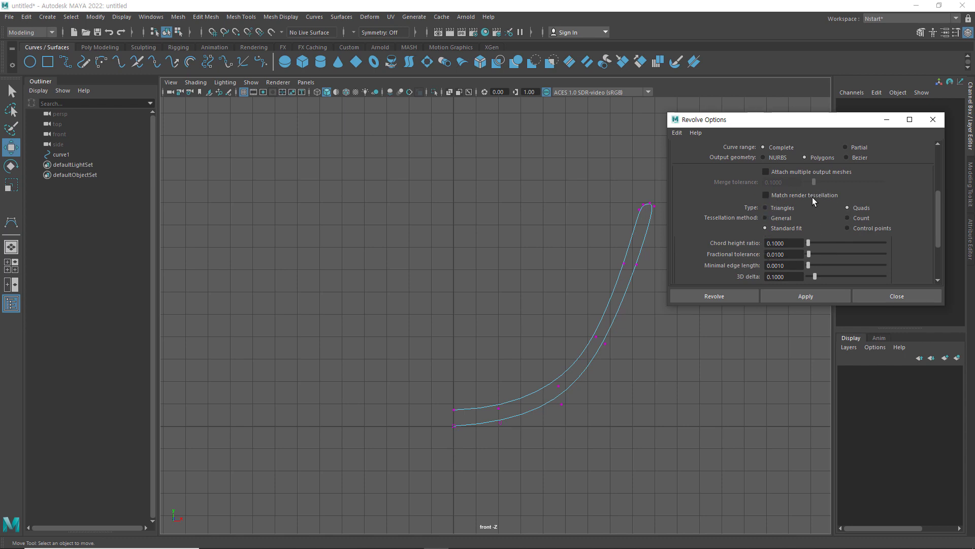
left_click_drag(938, 213, 940, 180)
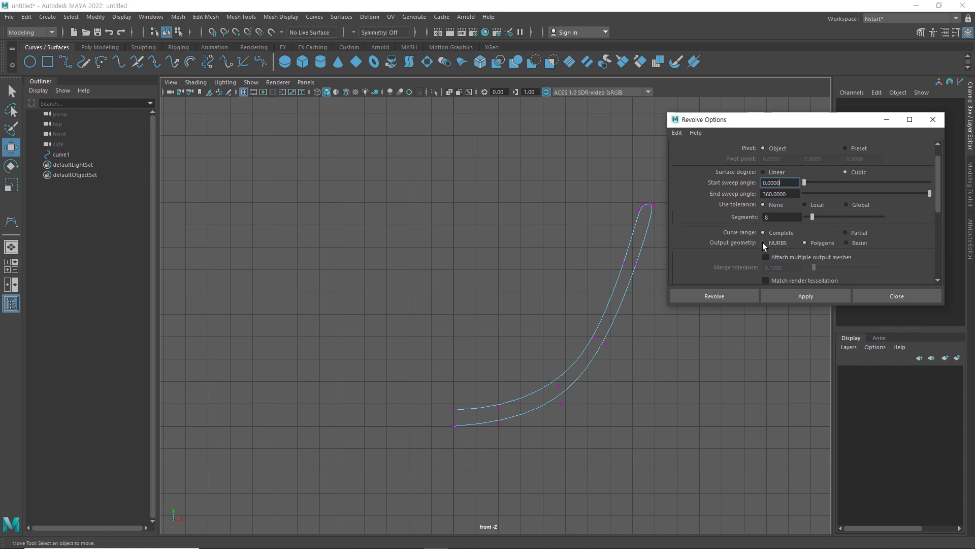
left_click(763, 242)
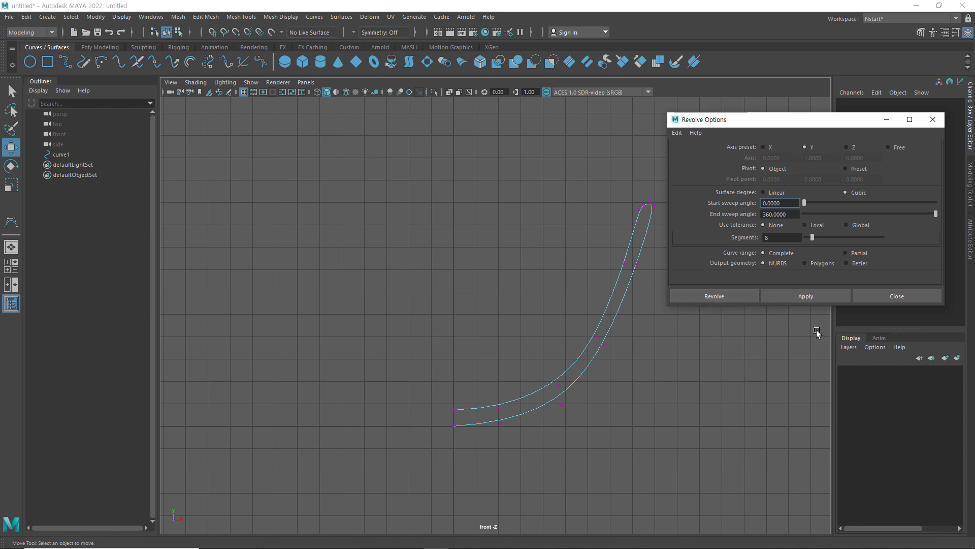
- Select curve1 in Object Mode and revolve it 360° around Y with 8 sections
left_click(883, 297)
right_click(630, 279)
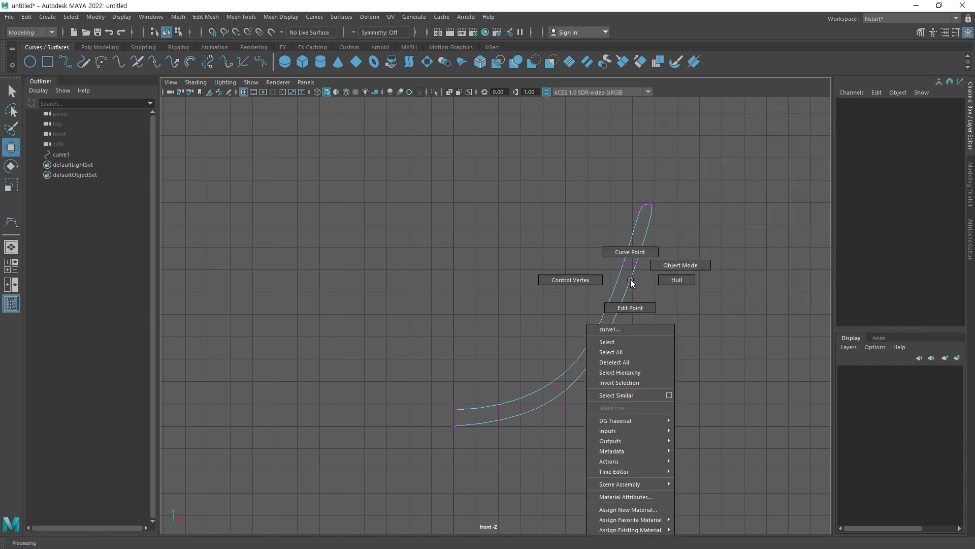
left_click(668, 265)
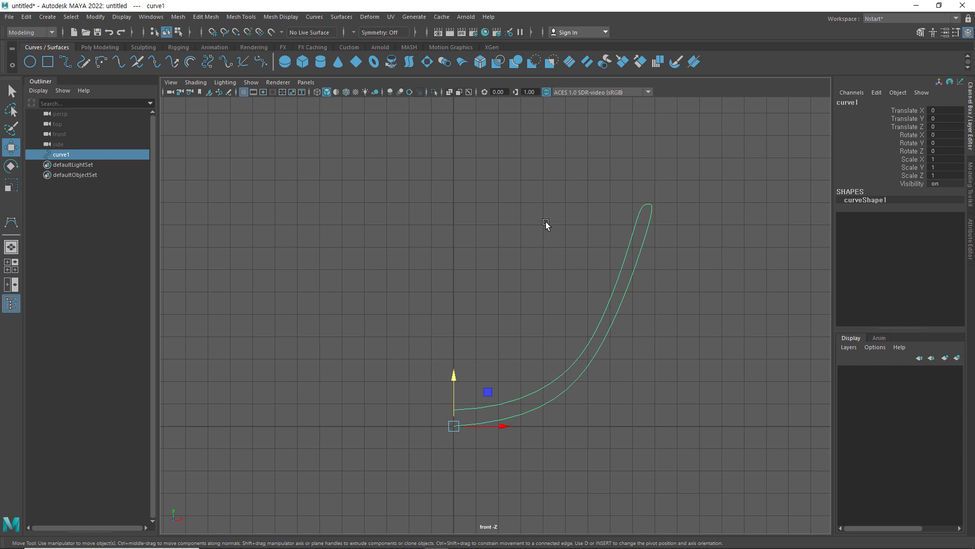
left_click(349, 18)
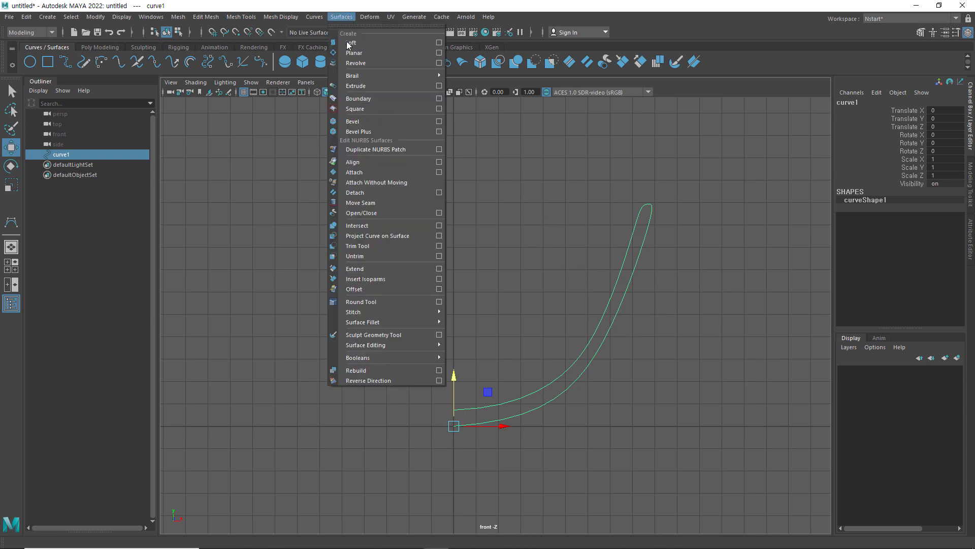
left_click(440, 63)
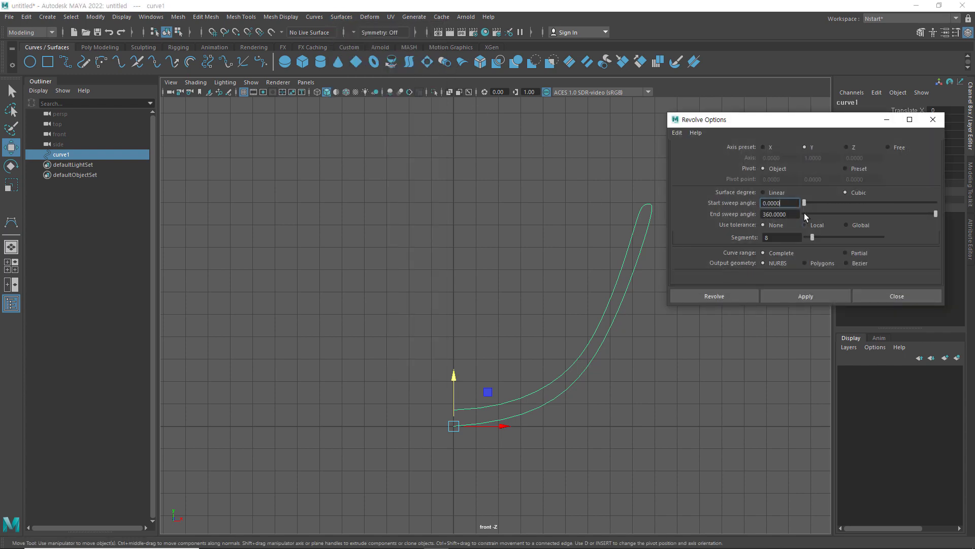
left_click(726, 295)
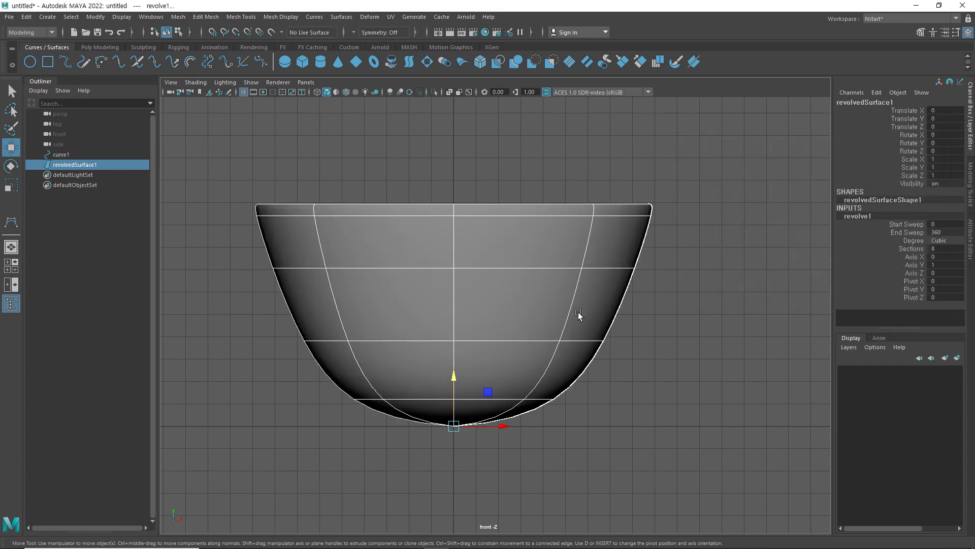
- Show the four-view layout, lower the perspective camera on the bowl, and select curve1 in the Outliner
key("space")
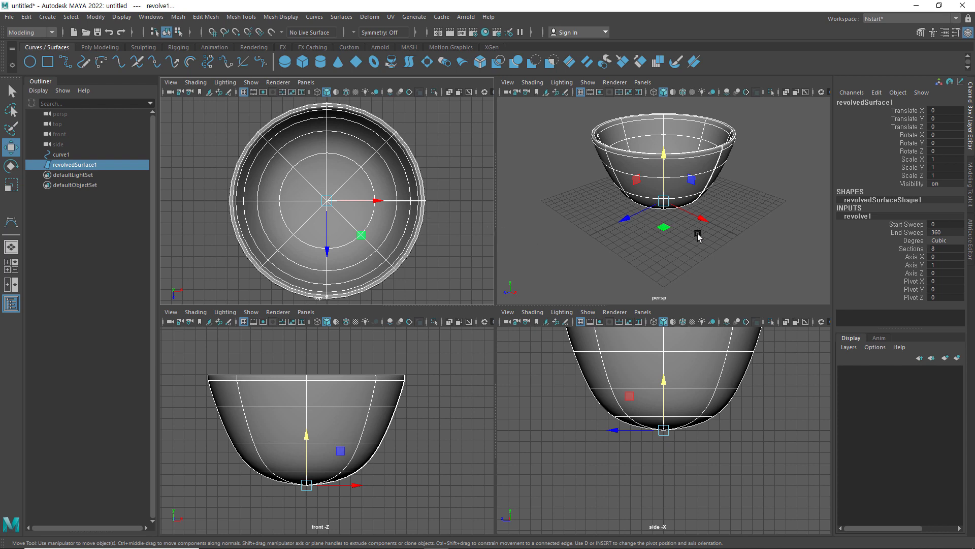
middle_click_drag(699, 234, 690, 265, "alt")
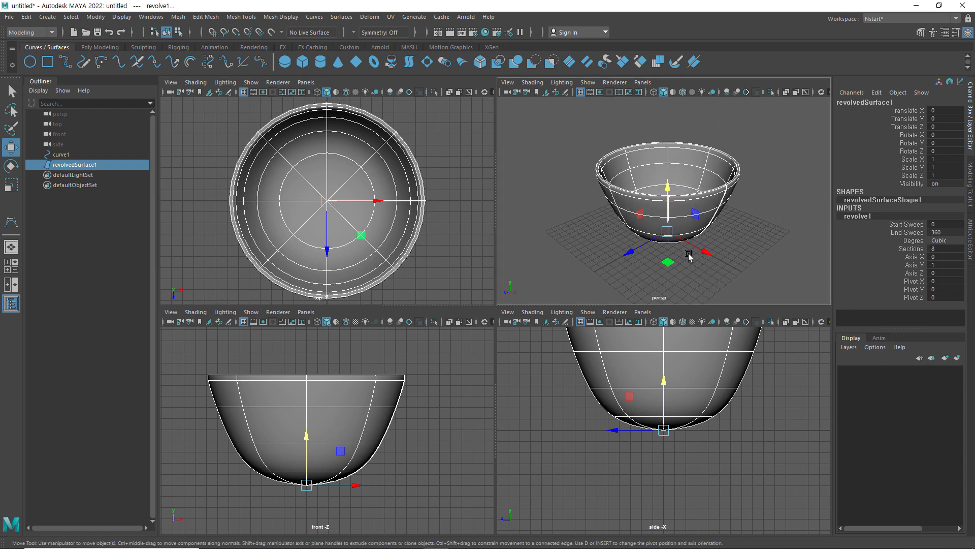
left_click_drag(690, 265, 689, 236, "alt")
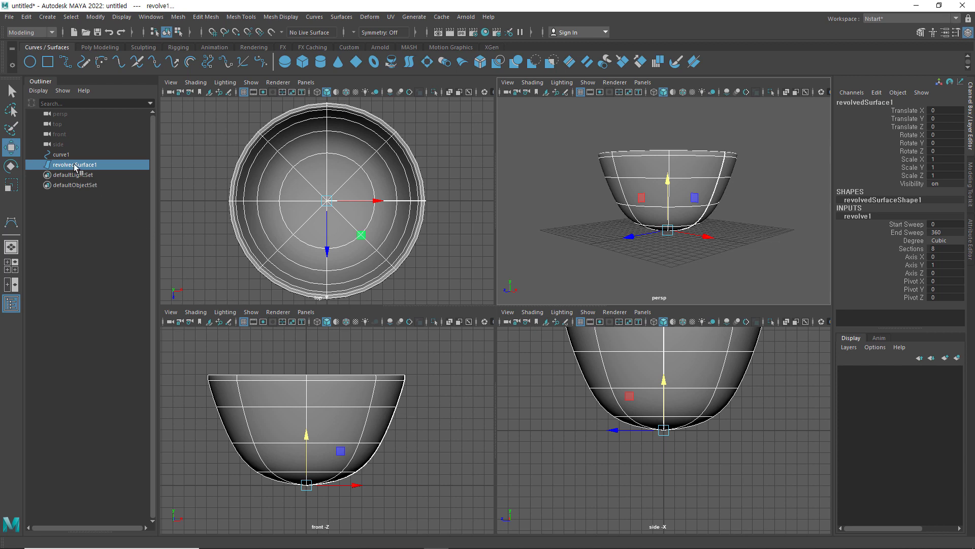
left_click(62, 154)
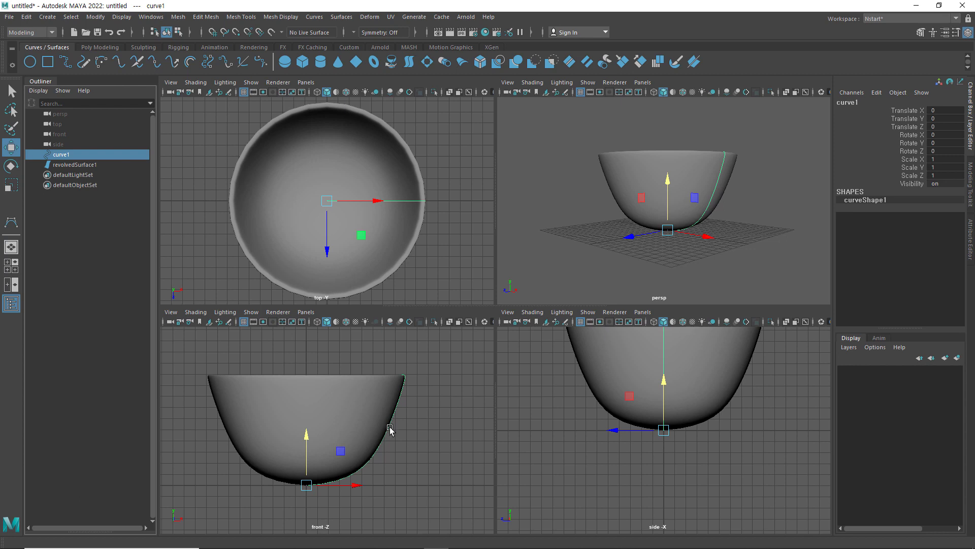
- Maximise the front view and move a curve1 side CV to round out the bowl's wall
key("space")
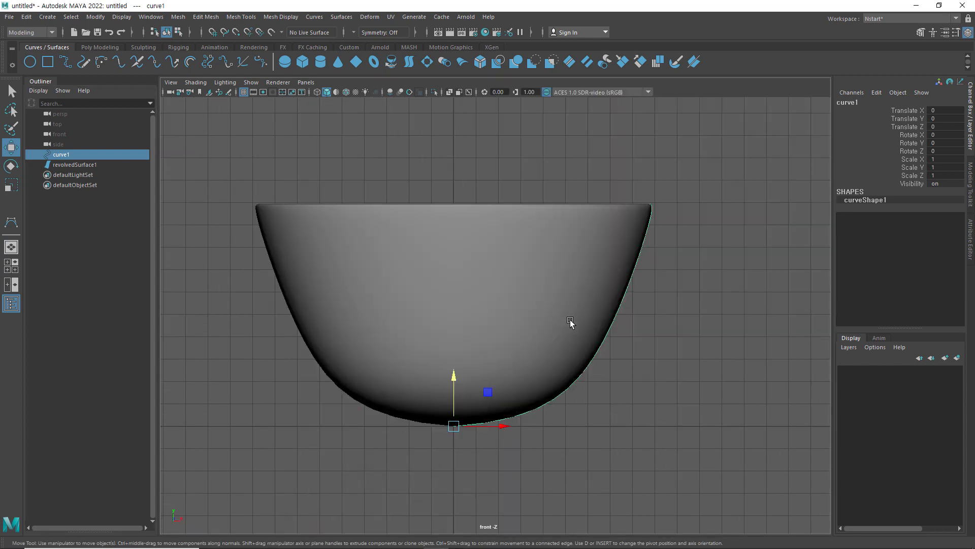
right_click(630, 286)
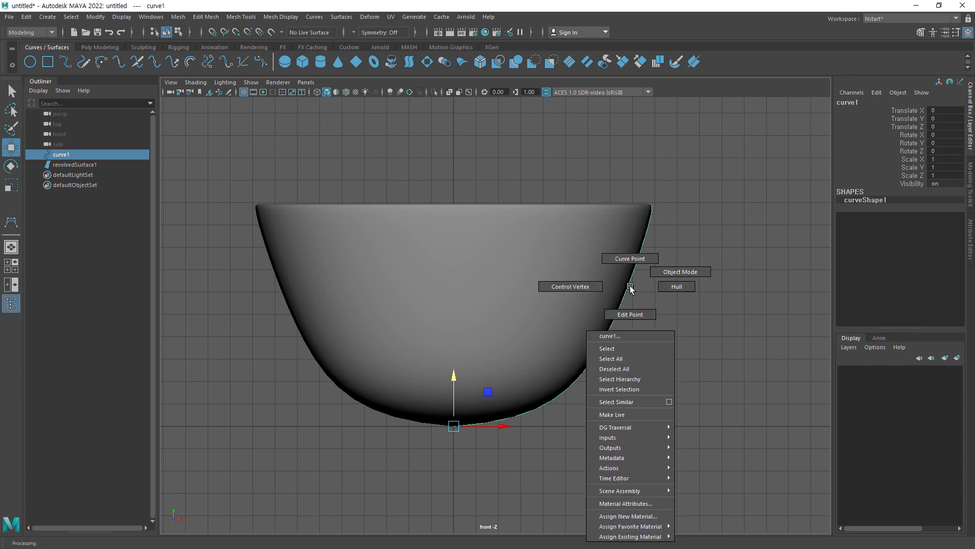
left_click(593, 287)
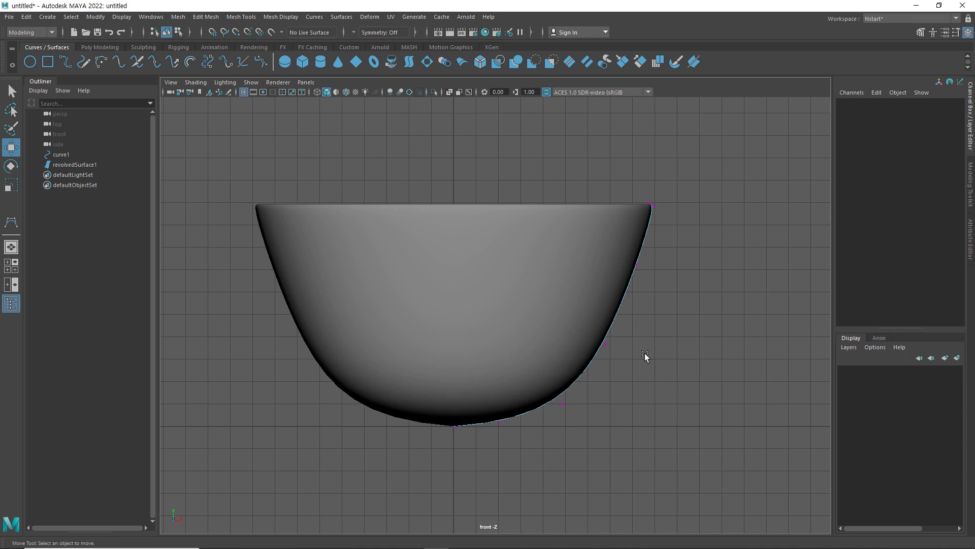
left_click_drag(599, 340, 627, 365)
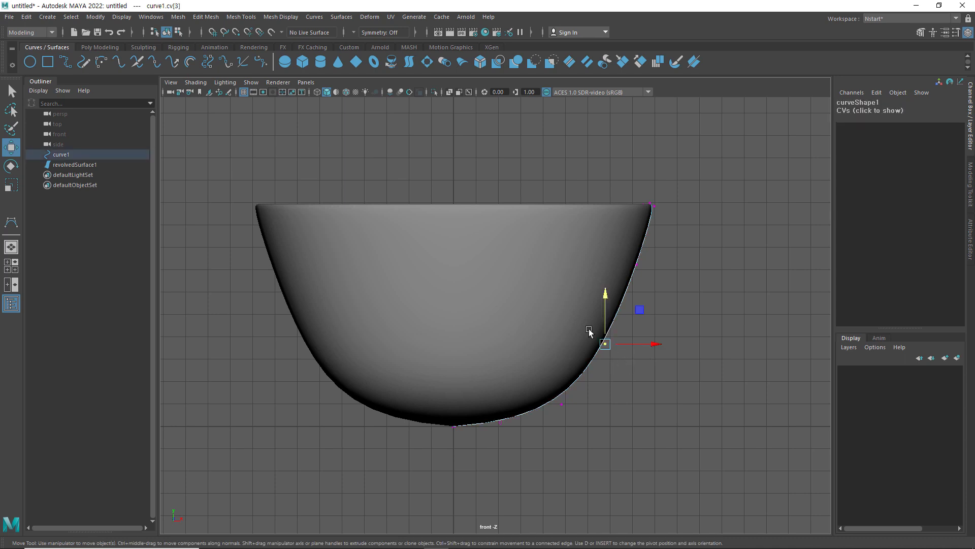
left_click(627, 360)
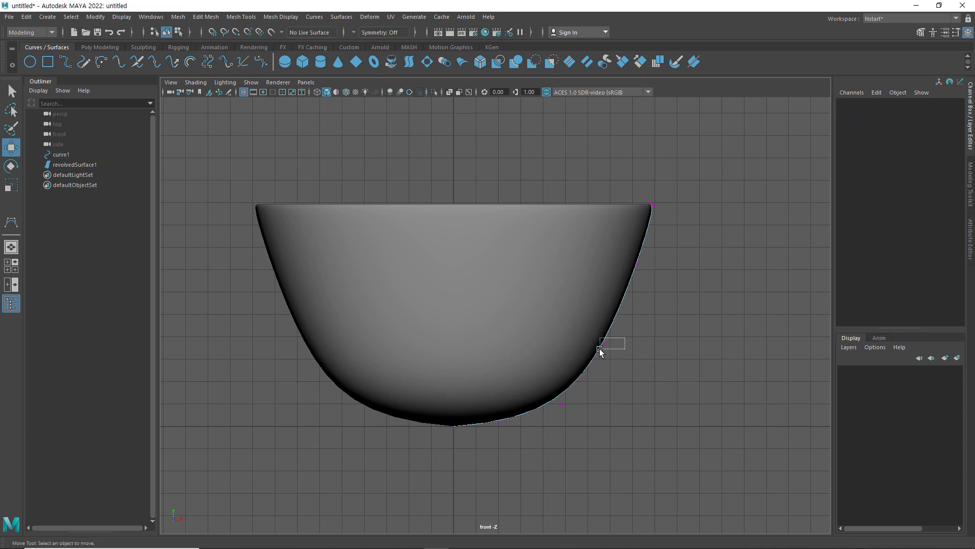
mouse_move(625, 338)
left_mouse_down()
mouse_move(598, 358)
mouse_move(614, 354)
left_mouse_up()
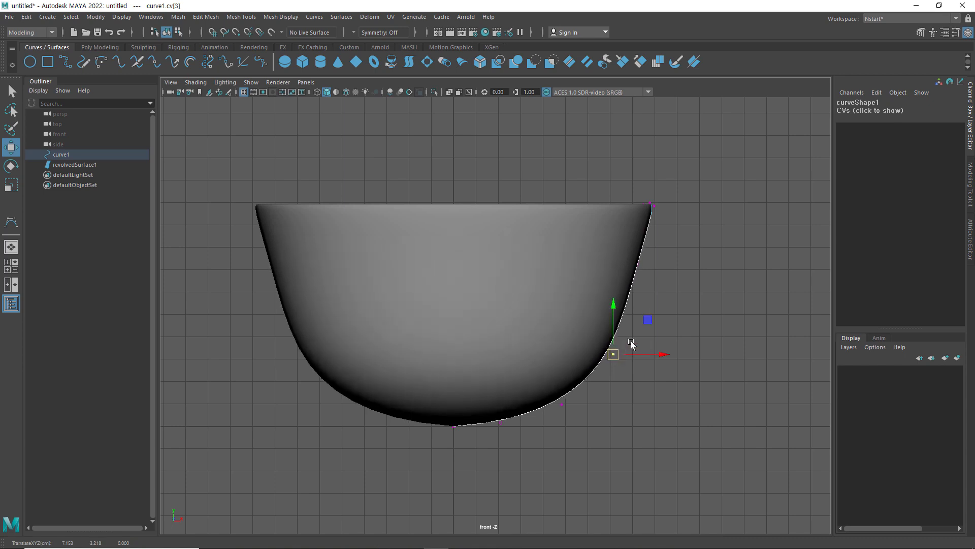
left_click(649, 287)
mouse_move(657, 248)
left_mouse_down()
mouse_move(627, 275)
mouse_move(647, 274)
left_mouse_up()
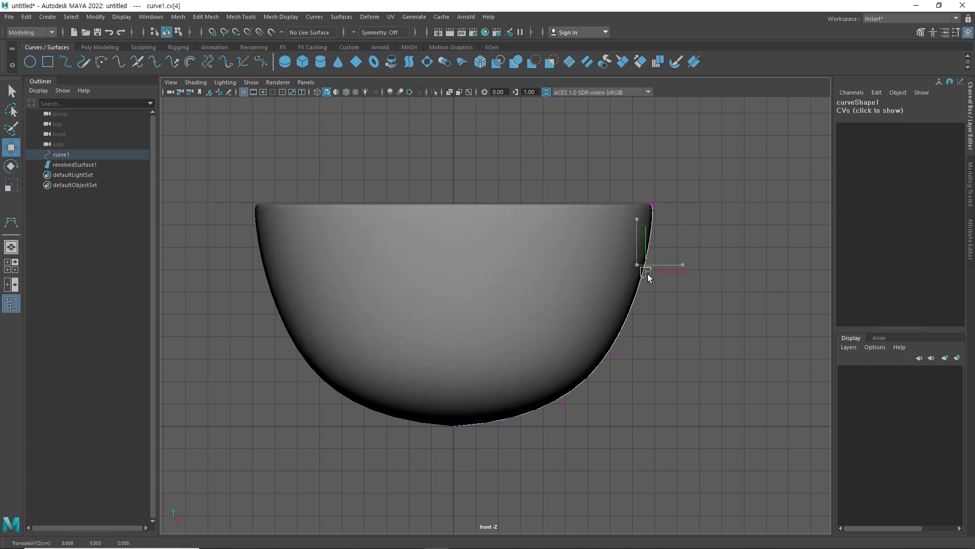
left_click_drag(648, 276, 649, 275)
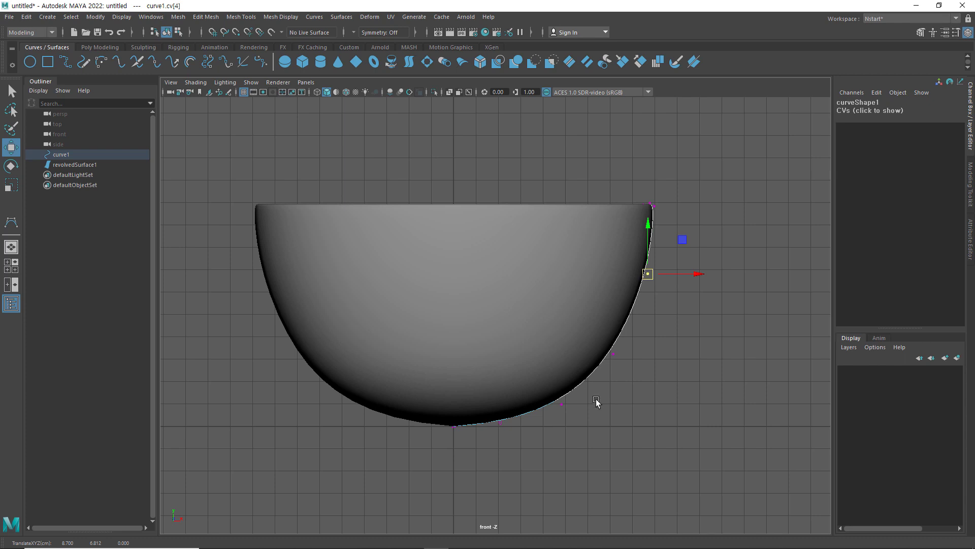
- Shift the bottom CVs to reshape the bowl base, then select revolvedSurface1
left_click(501, 423)
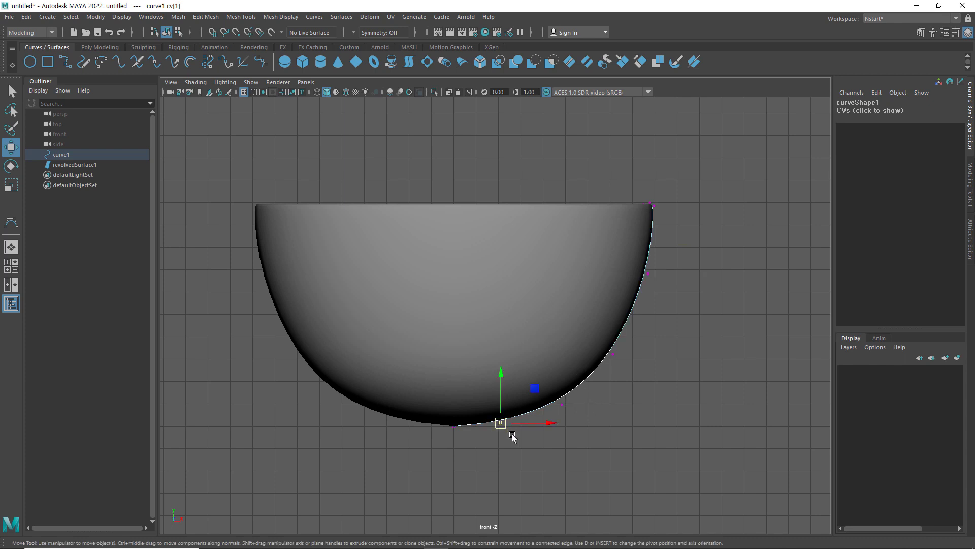
left_click_drag(546, 423, 558, 422)
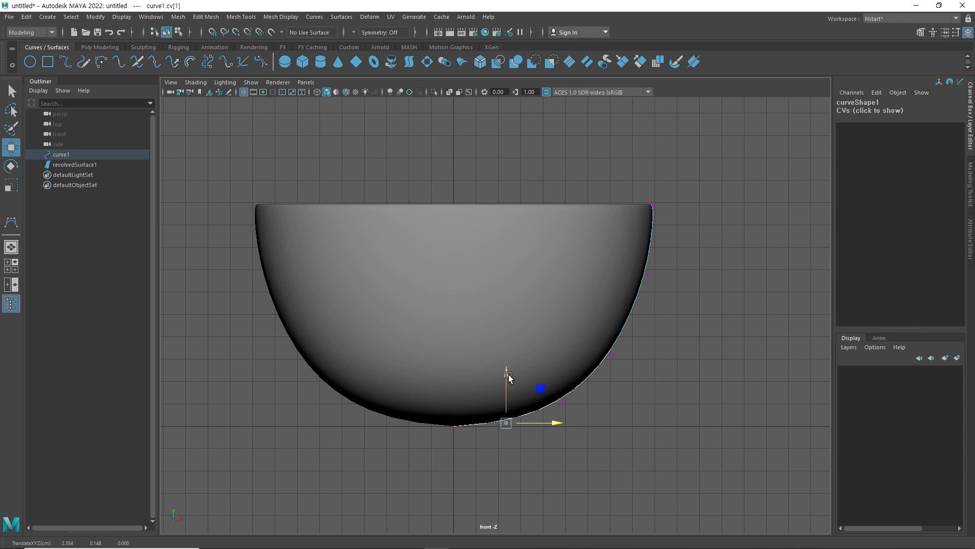
left_click_drag(508, 374, 509, 376)
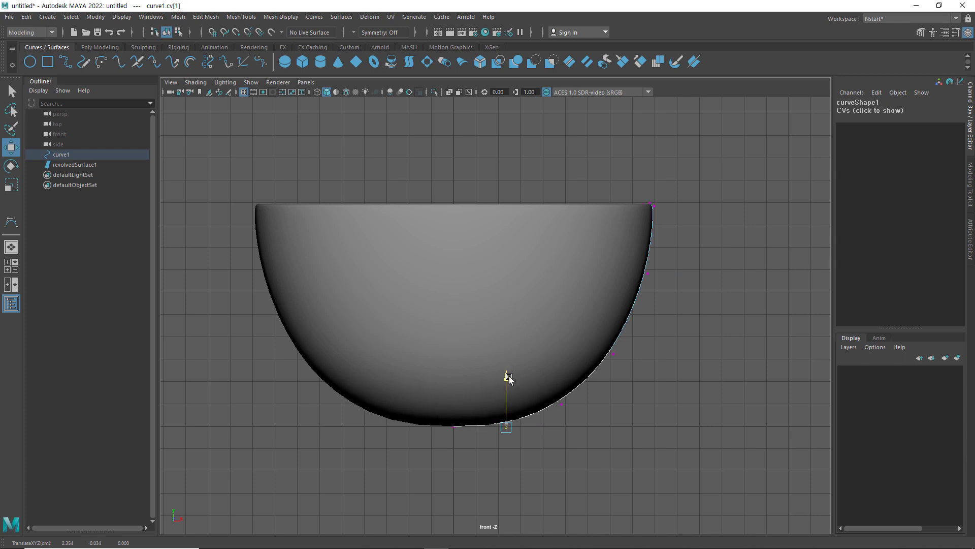
left_click(621, 413)
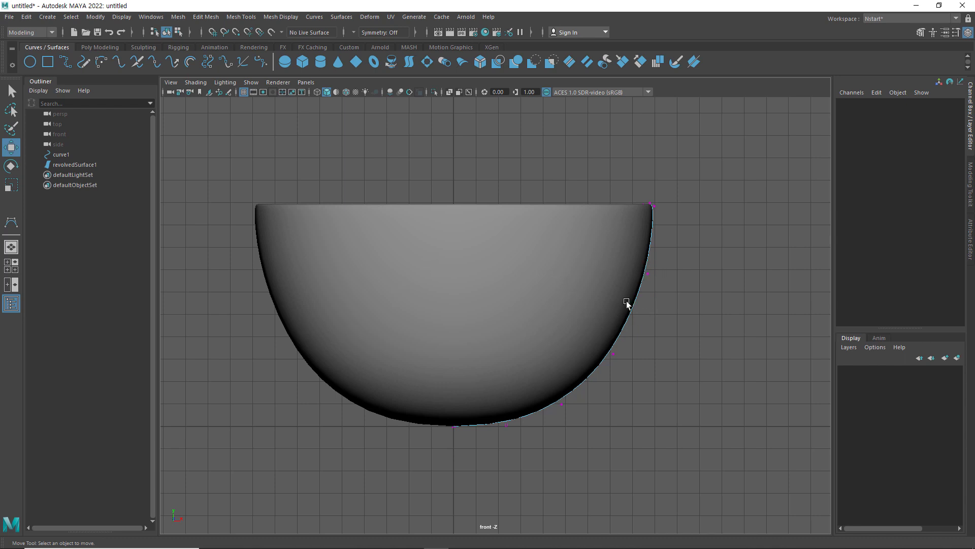
left_click(535, 258)
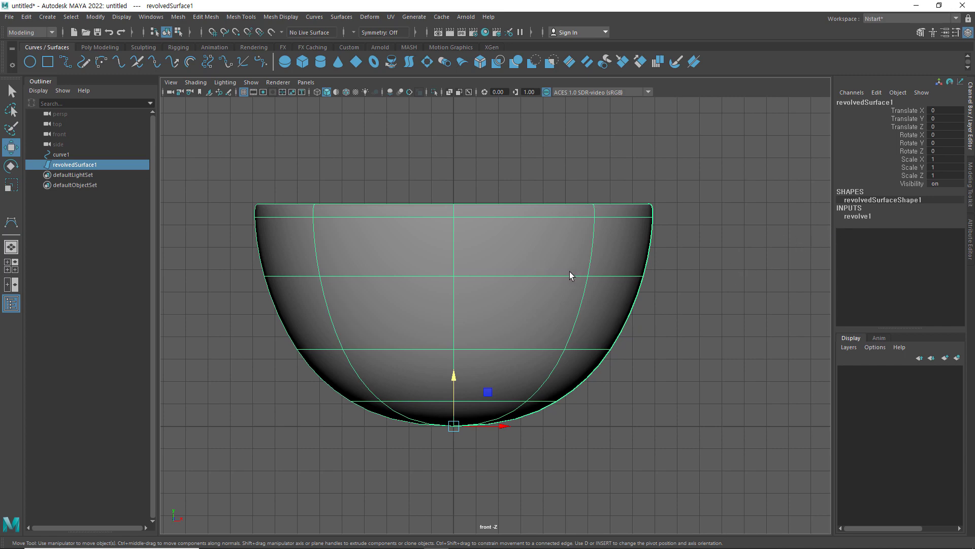
- Switch to four views, reframe the perspective and side panels, and expand revolve1's Degree options
key("space")
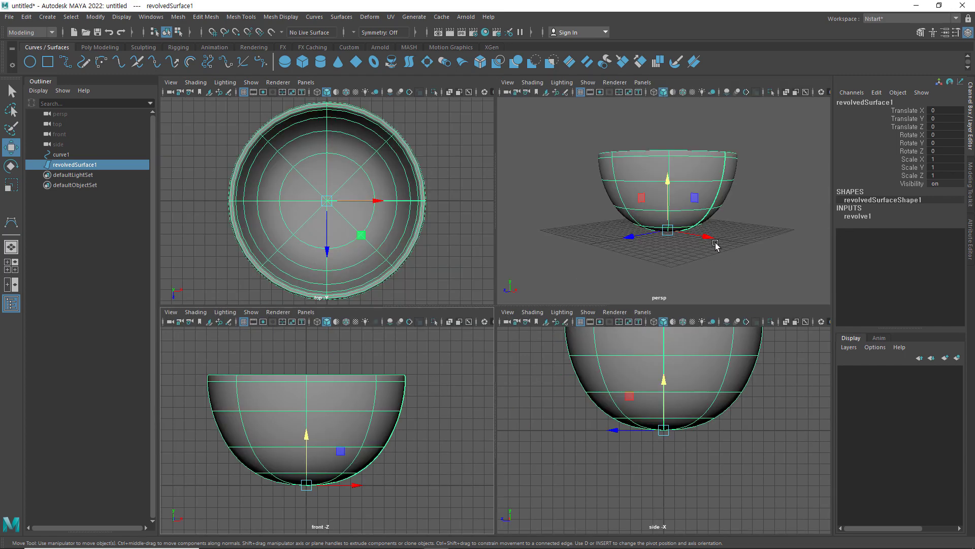
left_click_drag(715, 244, 714, 279, "alt")
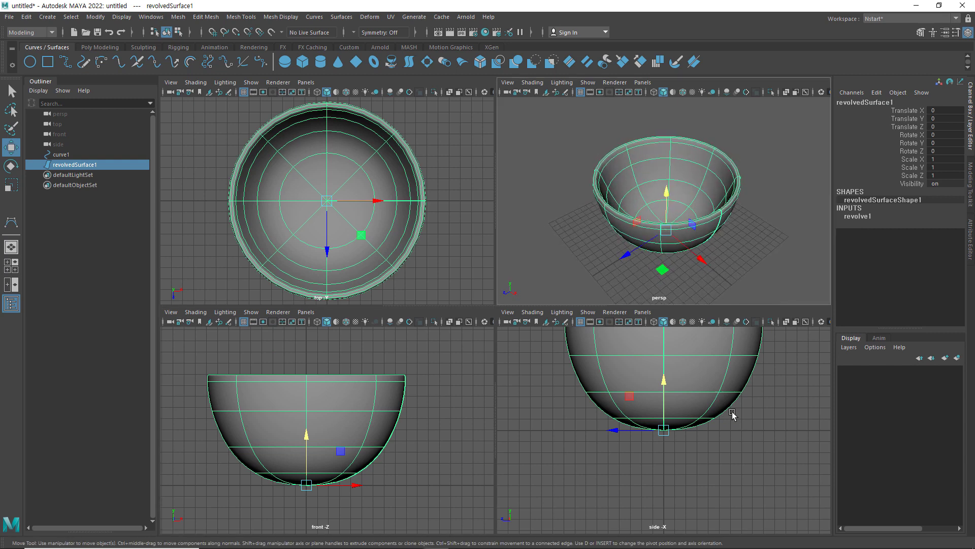
middle_click_drag(732, 413, 731, 462, "alt")
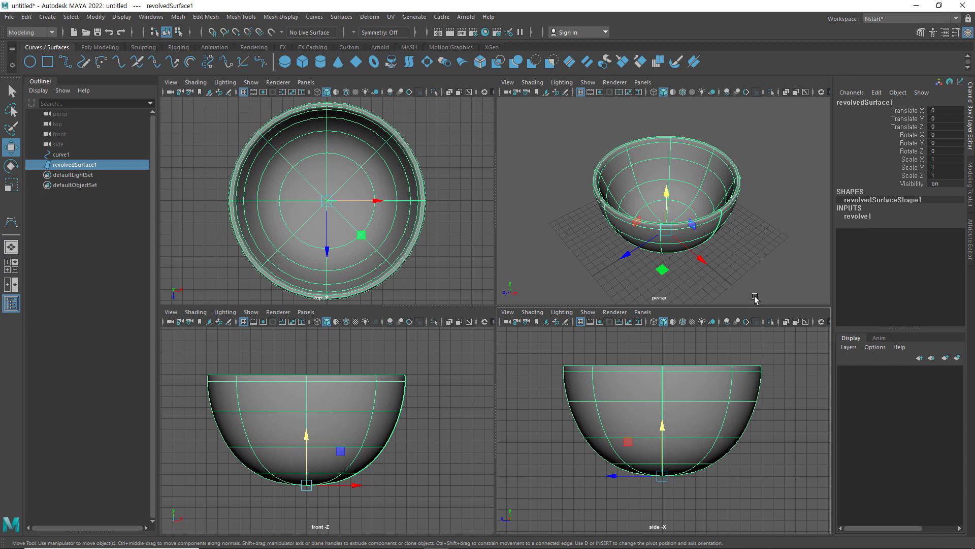
left_click(862, 218)
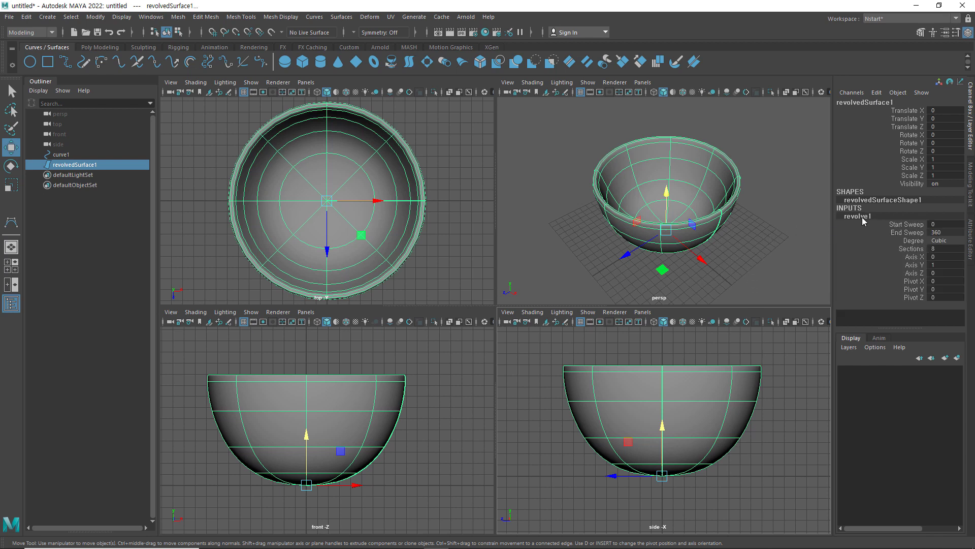
left_click(949, 241)
- Try revolve1 with Linear degree and 12, then 4 sections, viewing at coarse display quality
left_click(950, 249)
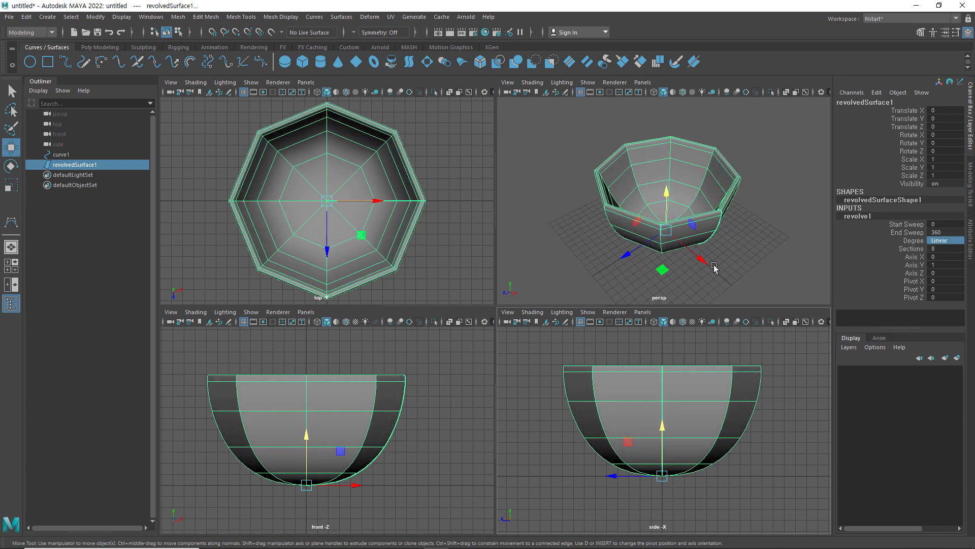
mouse_move(714, 268)
left_mouse_down("alt")
mouse_move(727, 264)
mouse_move(711, 270)
left_mouse_up("alt")
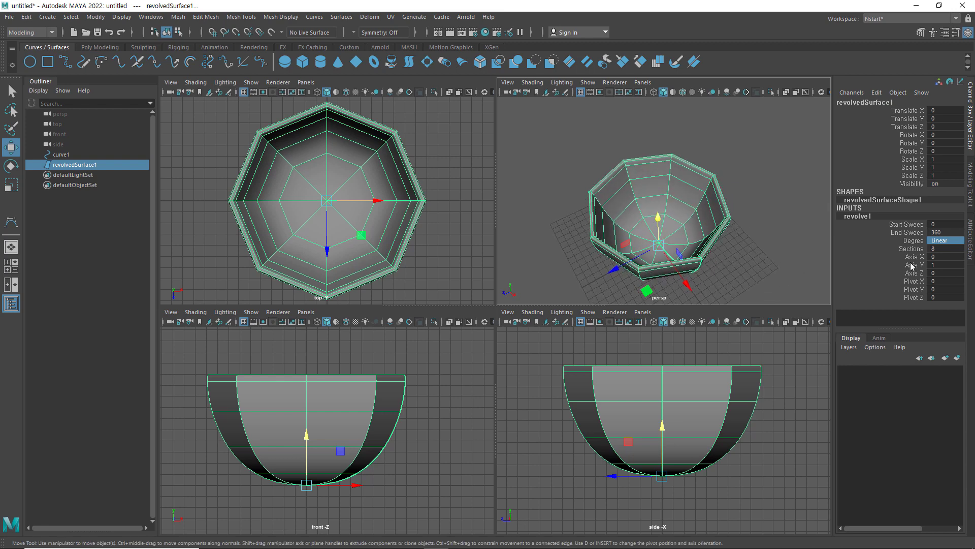
left_click(936, 249)
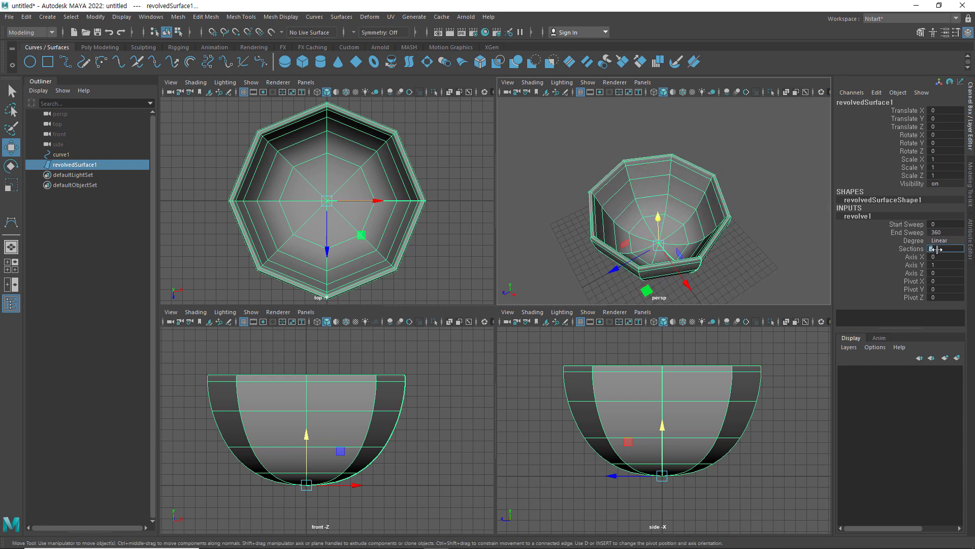
type("1")
key("Return")
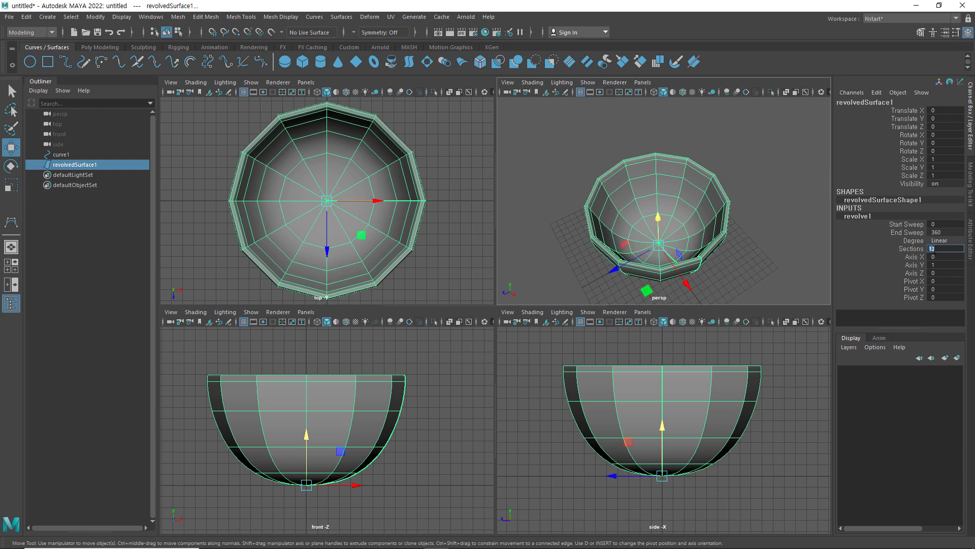
type("4")
key("Return")
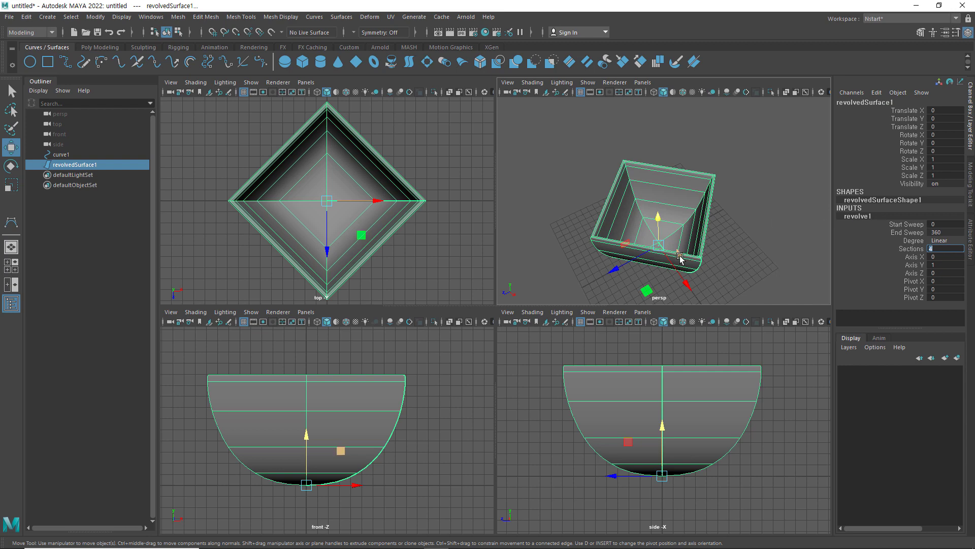
mouse_move(684, 252)
left_mouse_down("alt")
mouse_move(715, 219)
mouse_move(762, 244)
left_mouse_up("alt")
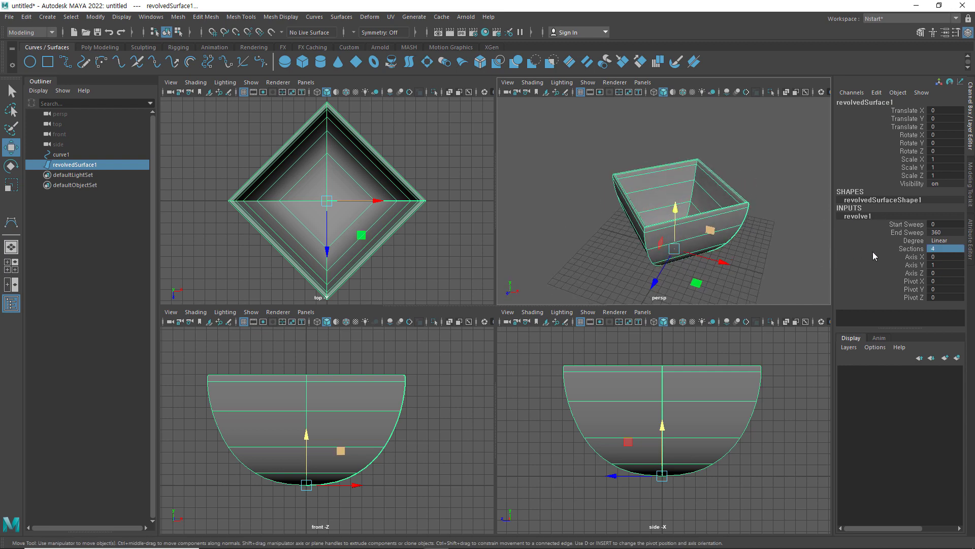
key("1")
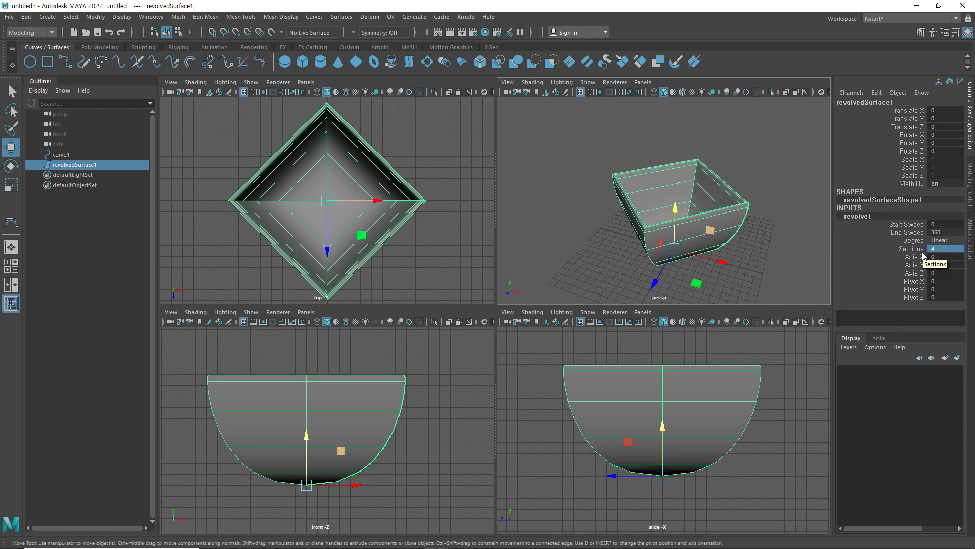
- Set revolve1 Sections to 12 and its Degree back to Cubic
left_click(945, 247)
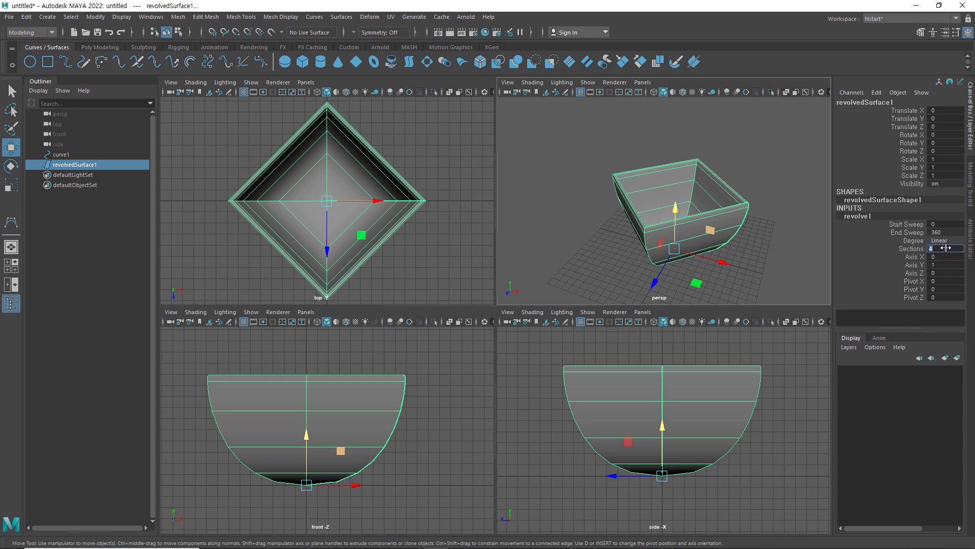
type("12")
key("Return")
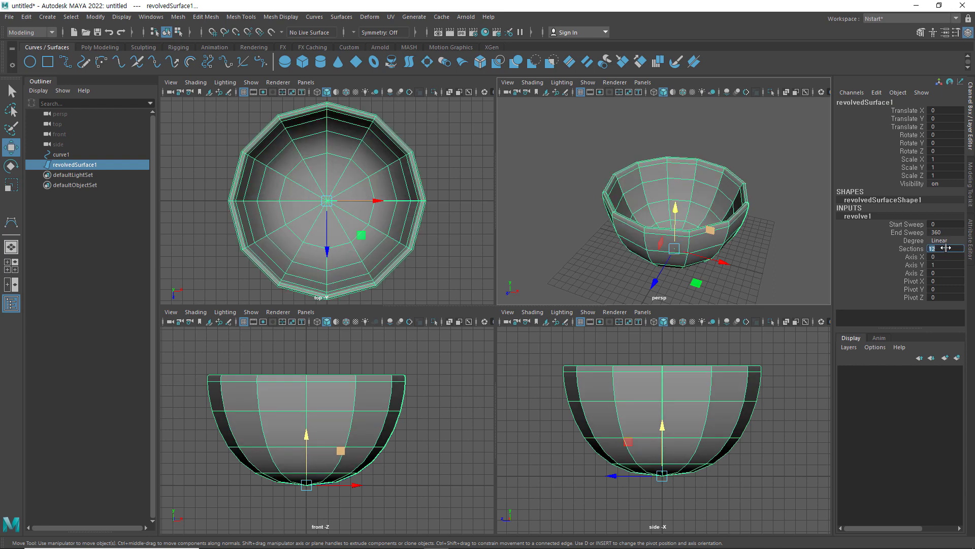
left_click(948, 240)
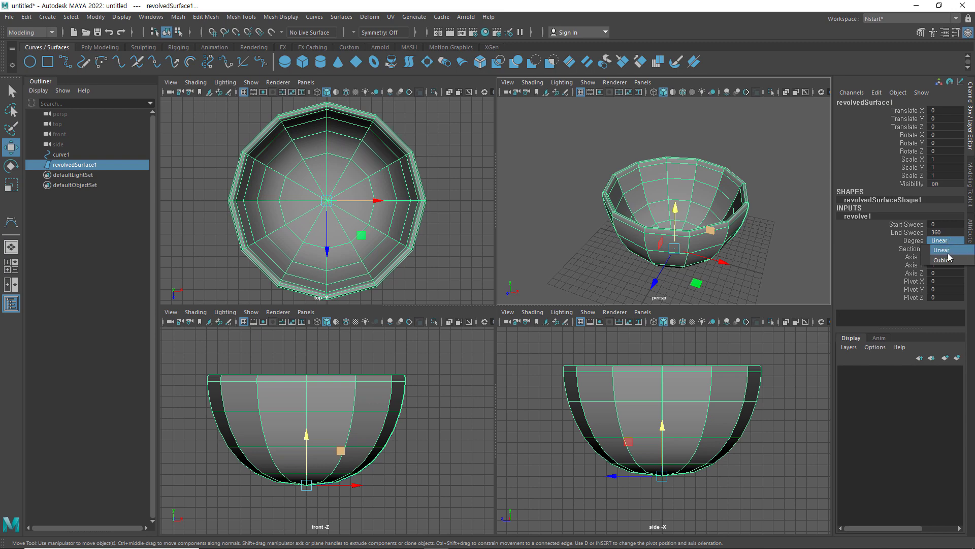
left_click(948, 260)
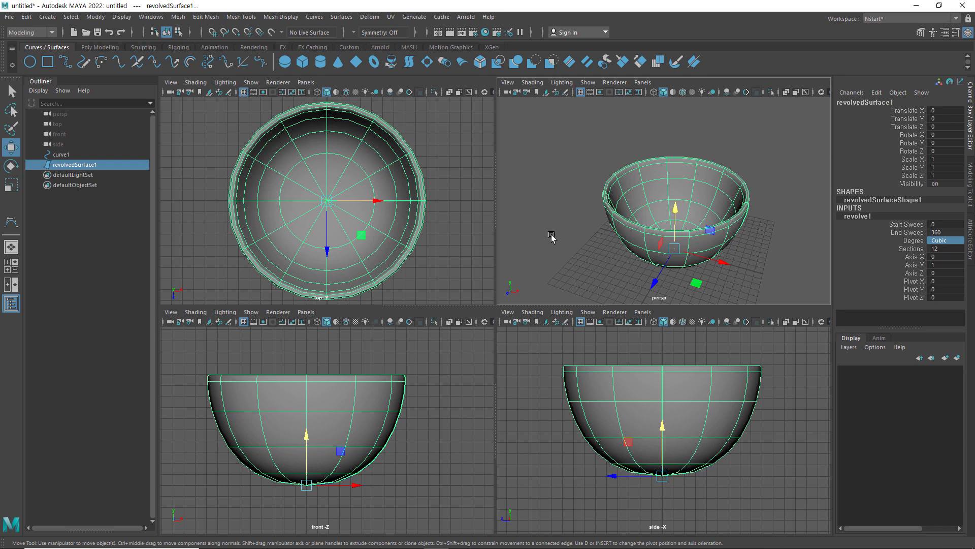
left_click(68, 155)
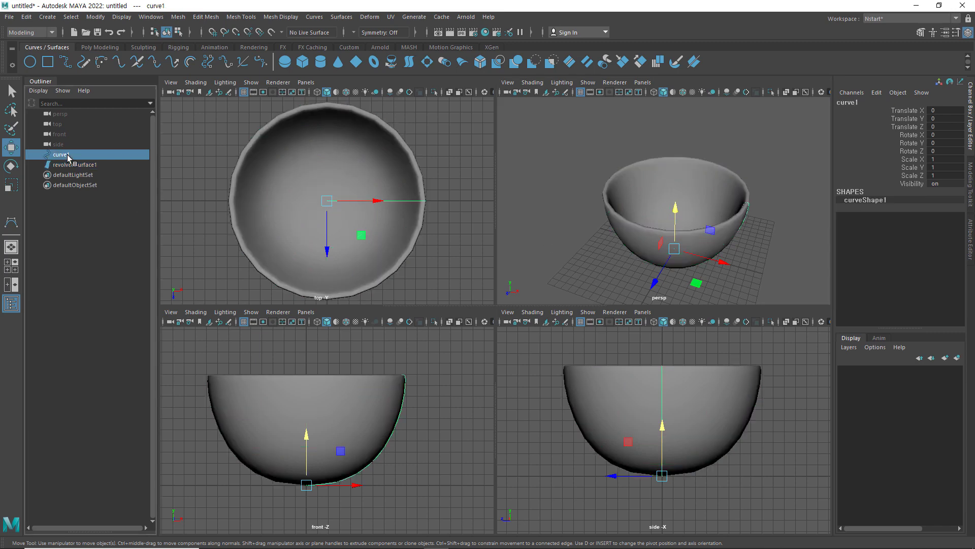
key("Delete")
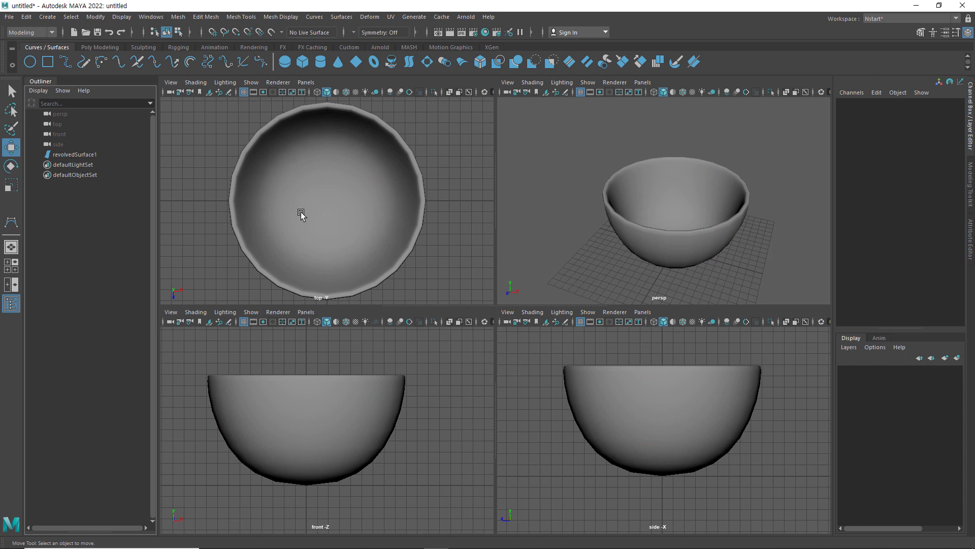
left_click(80, 155)
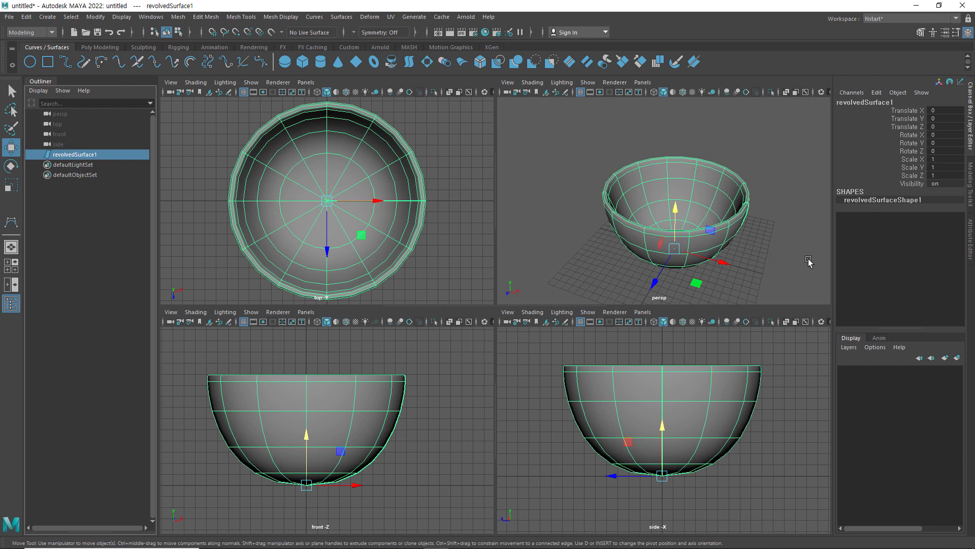
left_click(449, 209)
key("ctrl+z")
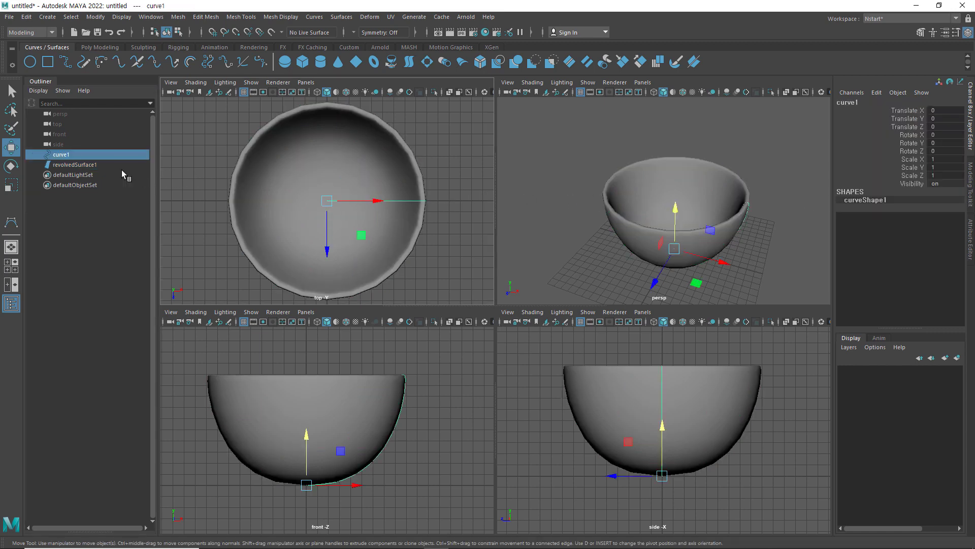
left_click(83, 165)
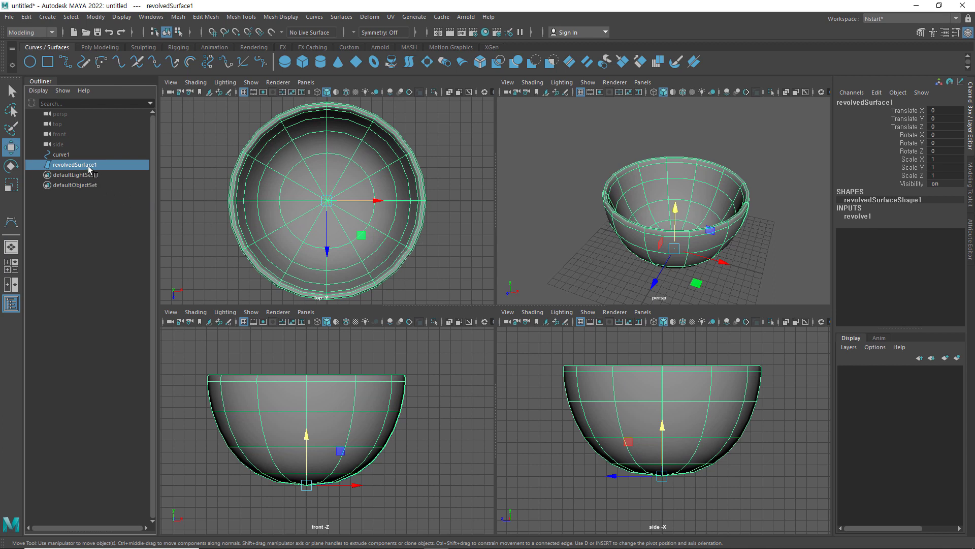
- Delete the bowl's construction history and select curve1 in the front view
left_click(26, 17)
mouse_move(56, 136)
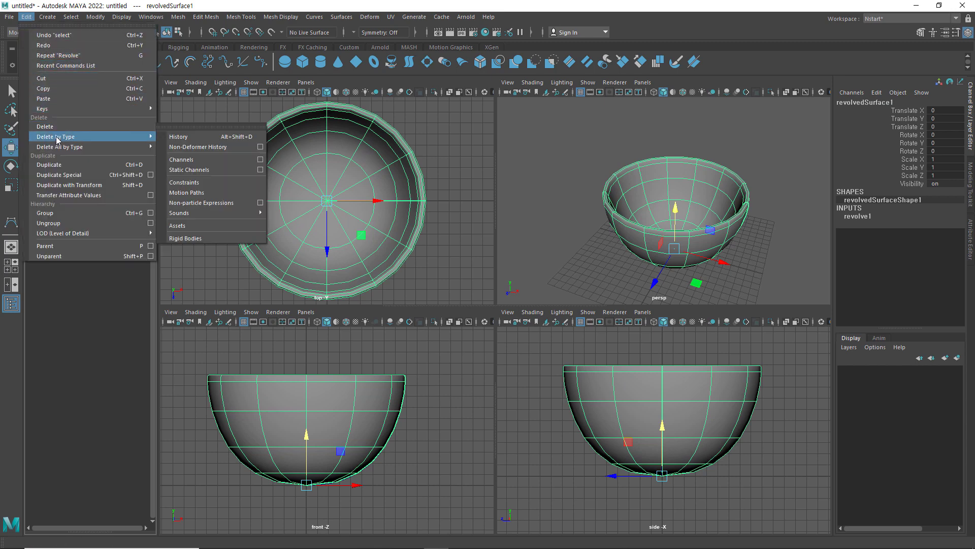
left_click(203, 138)
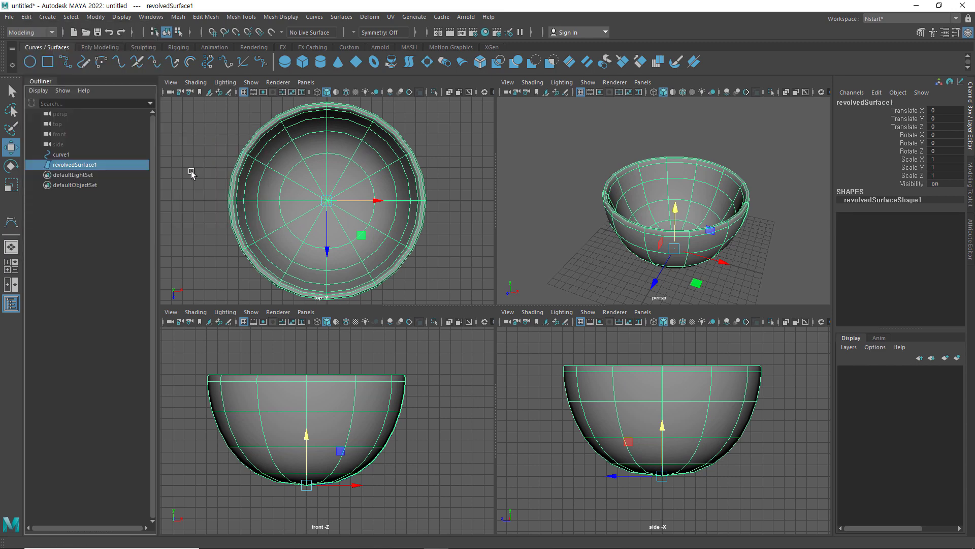
left_click(62, 154)
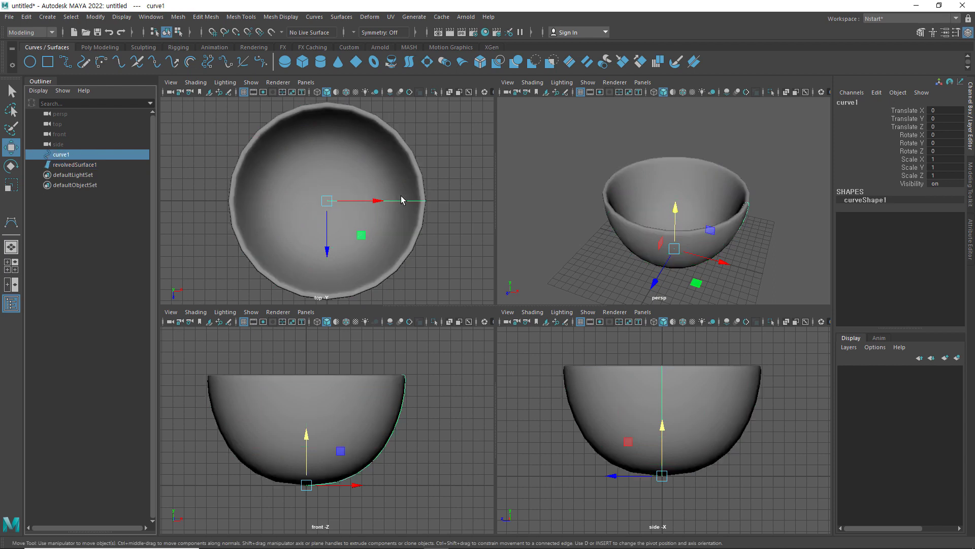
left_click(401, 428)
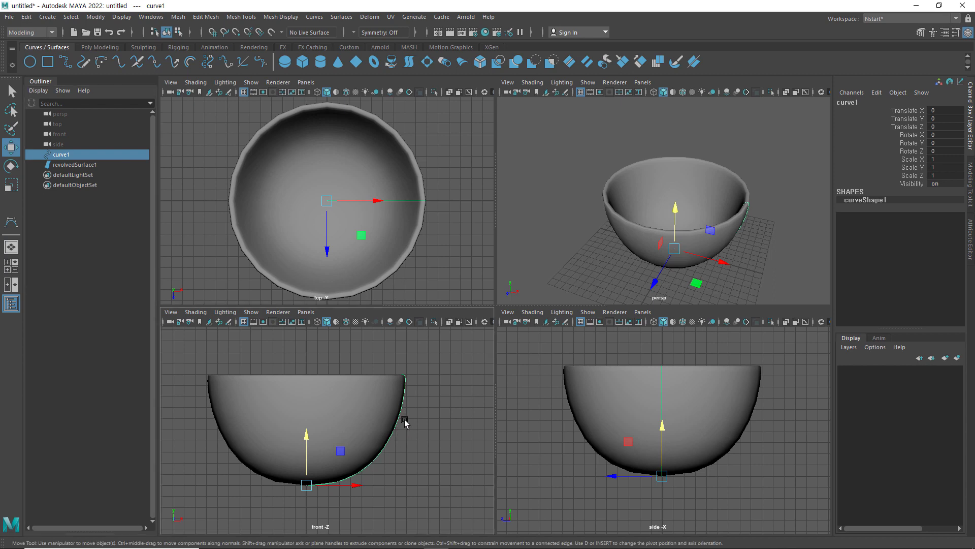
- Pull a curve1 rim CV outward to confirm the bowl stays unchanged, then undo and deselect
right_click(403, 422)
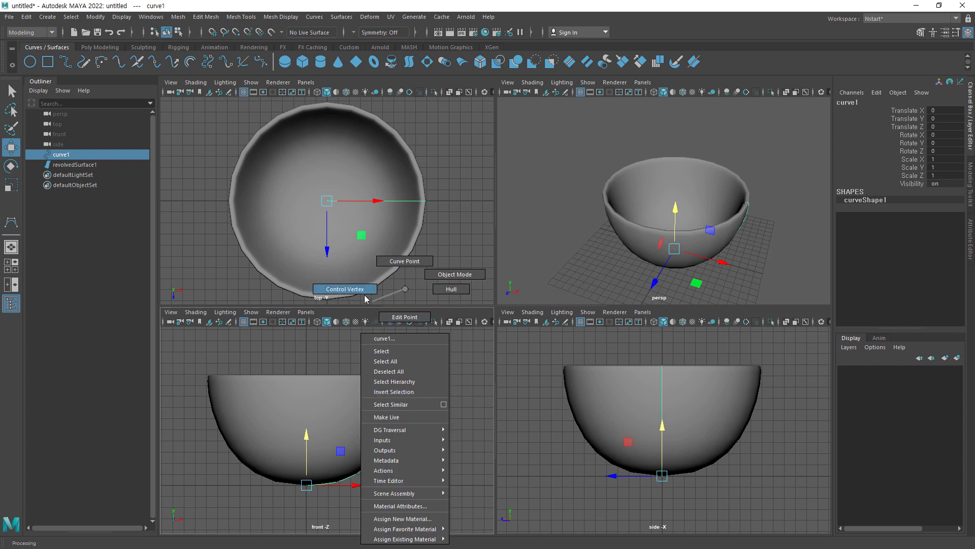
left_click(337, 289)
left_click(404, 411)
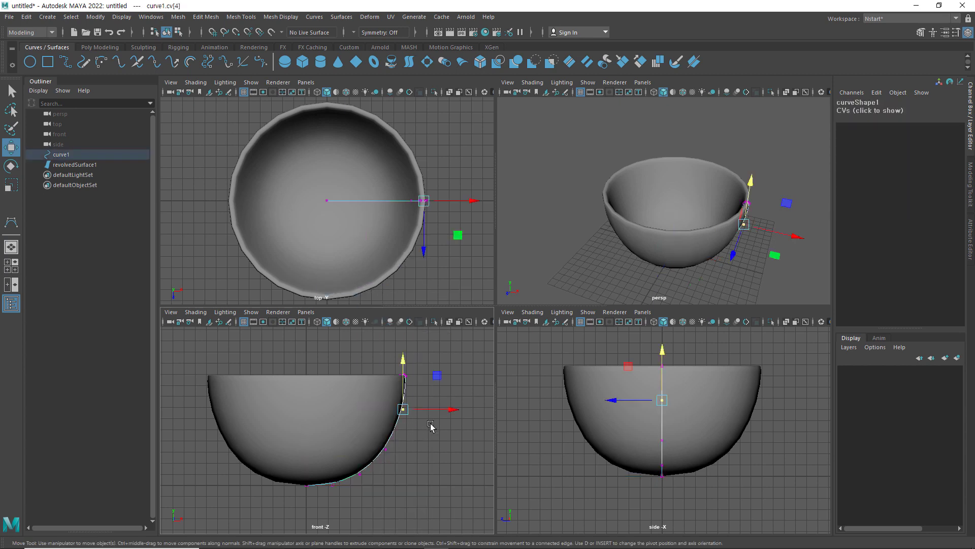
left_click_drag(462, 415, 494, 412)
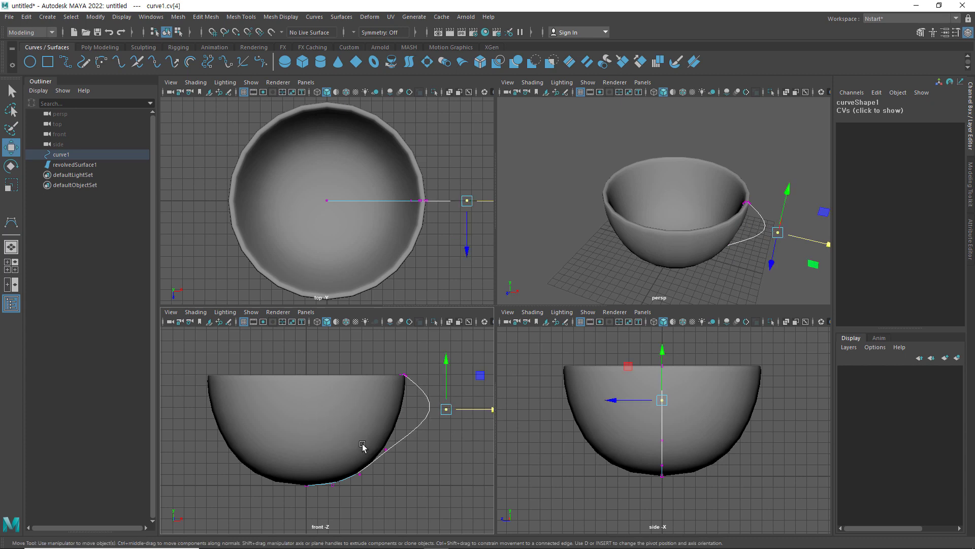
key("ctrl+z")
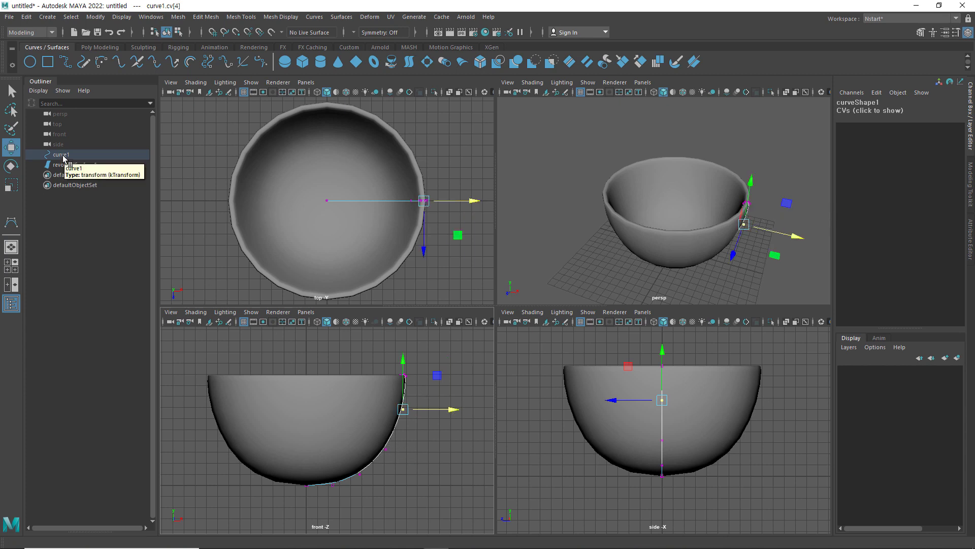
key("3")
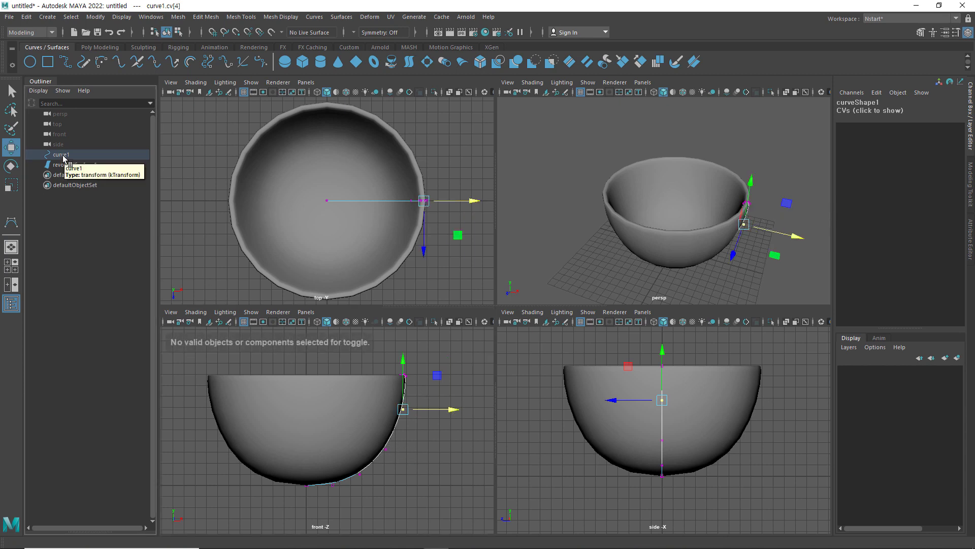
left_click(409, 453)
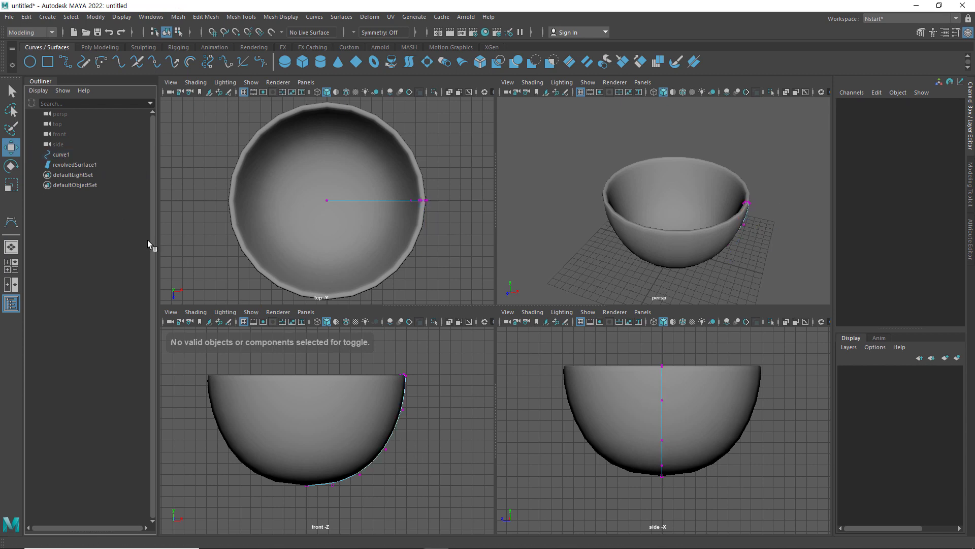
- Hide profile curve curve1, select revolvedSurface1, and maximize the perspective view
left_click(62, 155)
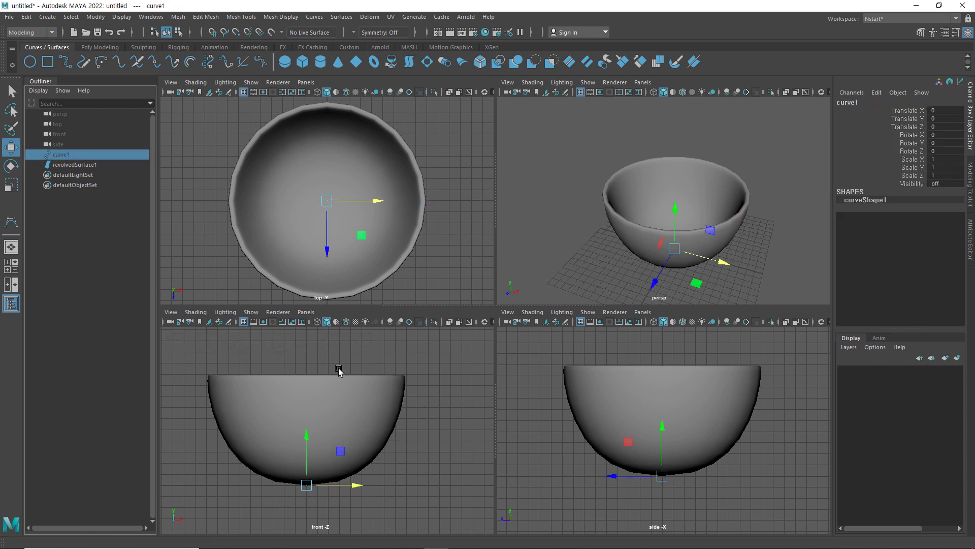
left_click(442, 378)
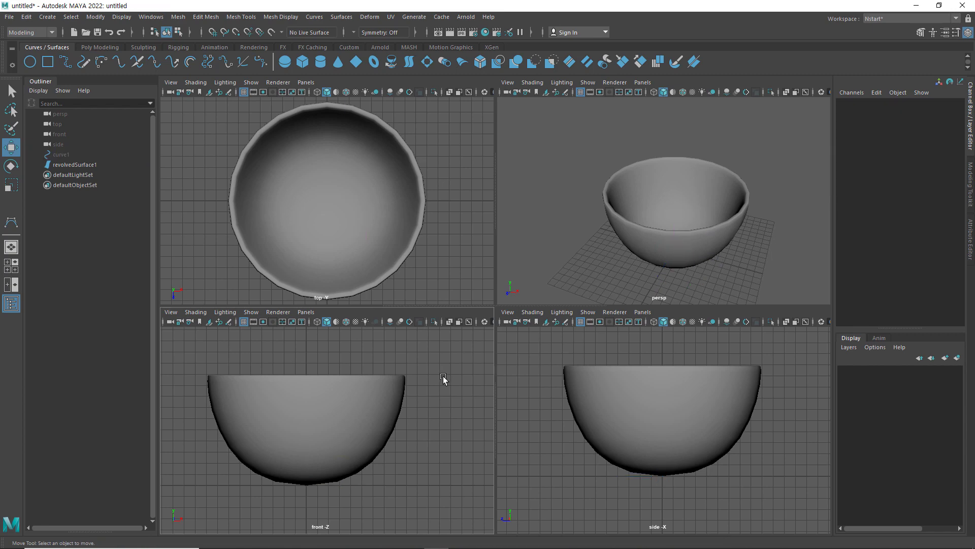
left_click(385, 398)
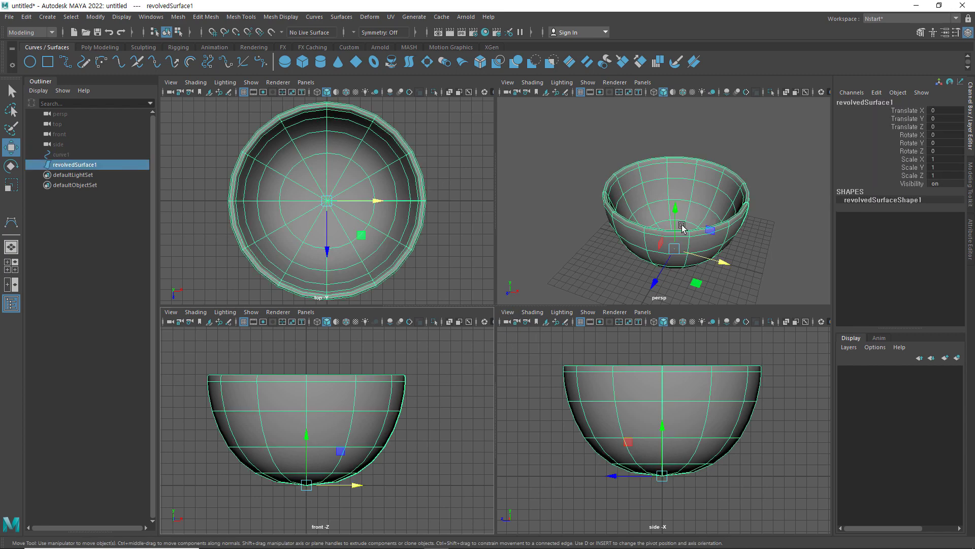
key("space")
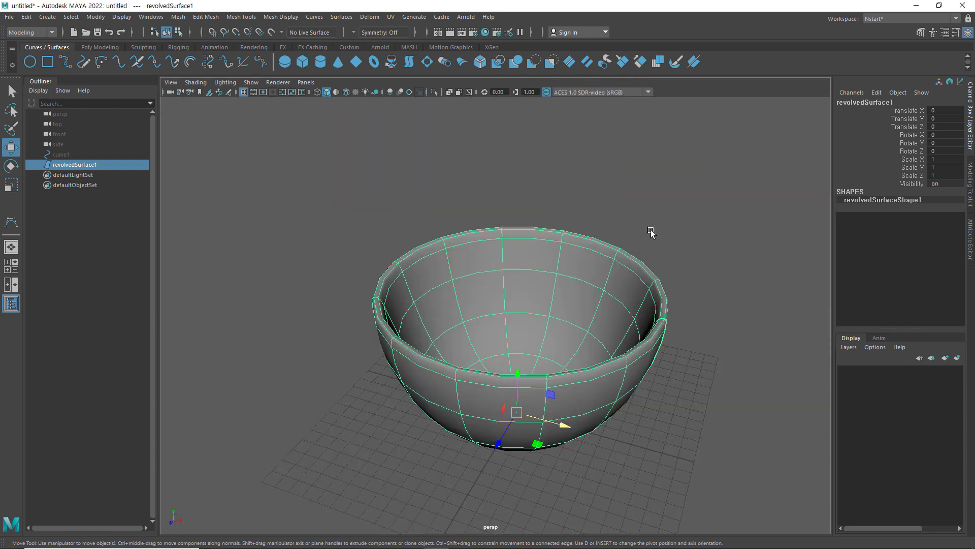
- Inspect the bowl's control vertices and hulls, then return it to Object Mode
right_click(559, 279)
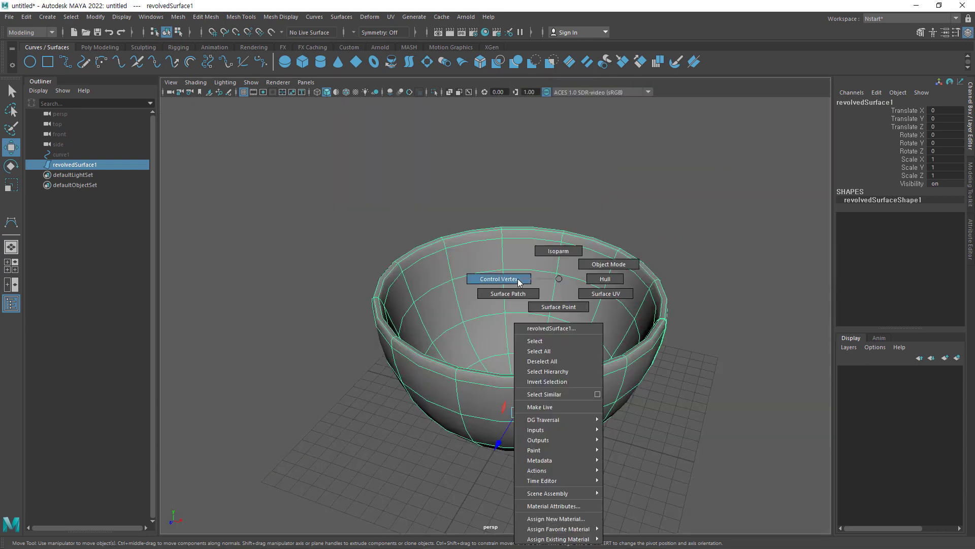
right_click_drag(559, 278, 518, 281)
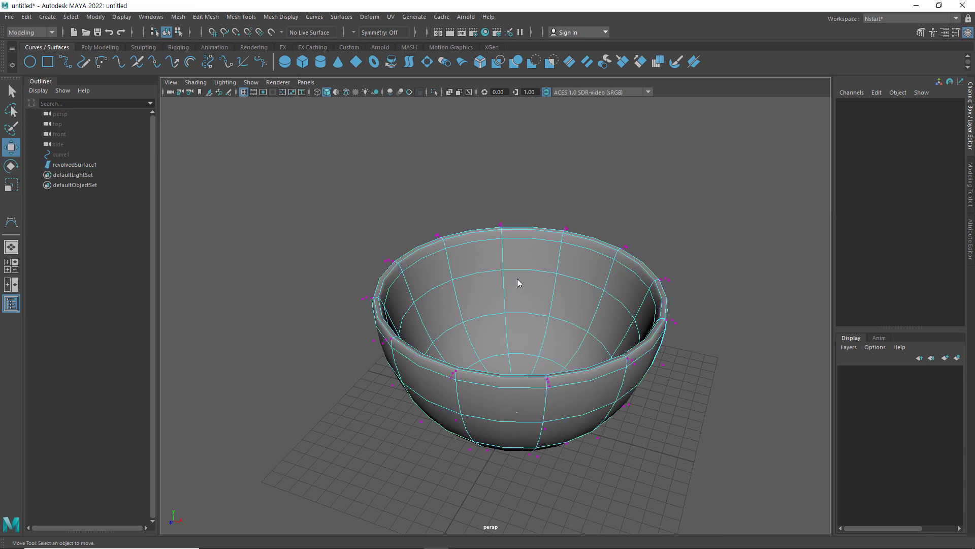
right_click(574, 277)
right_click_drag(621, 278, 618, 277)
right_click(562, 279)
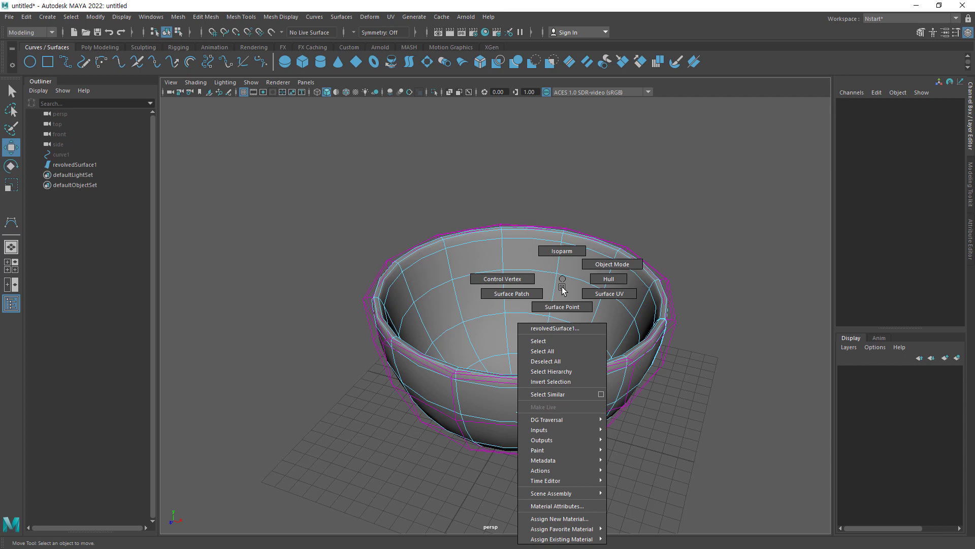
left_click(612, 264)
- Move the bowl along X to Translate X -10.674
scroll(604, 341, "down", 3)
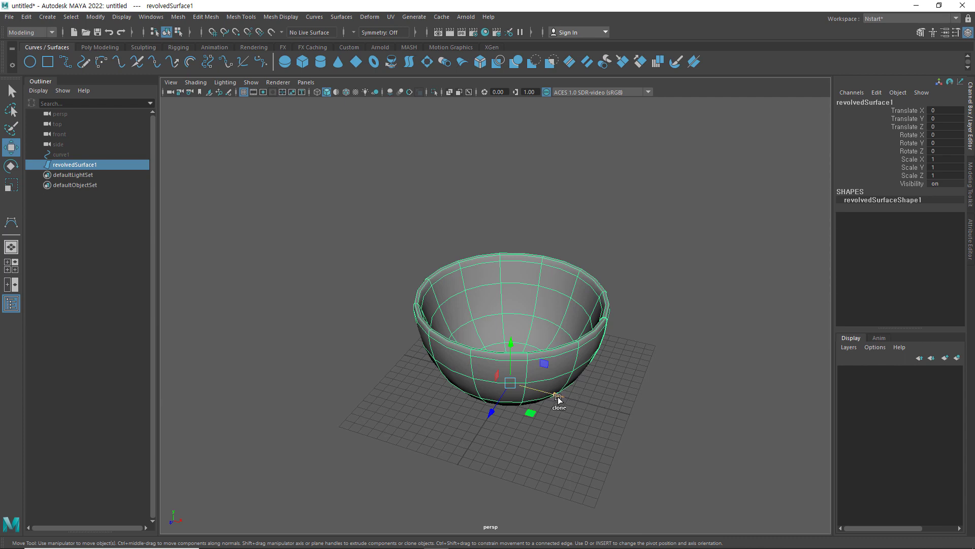
left_click_drag(557, 396, 463, 364)
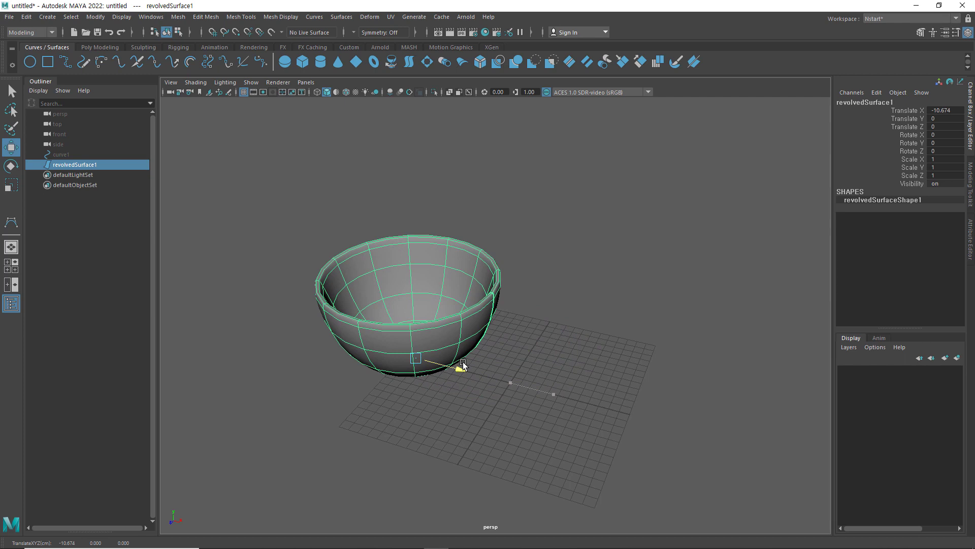
scroll(490, 274, "up", 3)
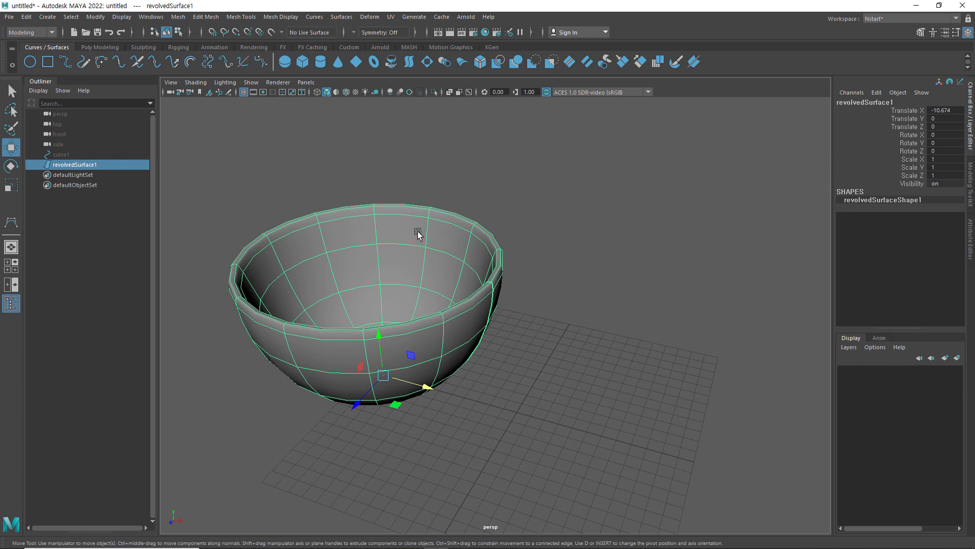
- Tessellate the bowl into quad mesh nurbsToPoly1 using reset NURBS to Polygons settings
left_click(105, 21)
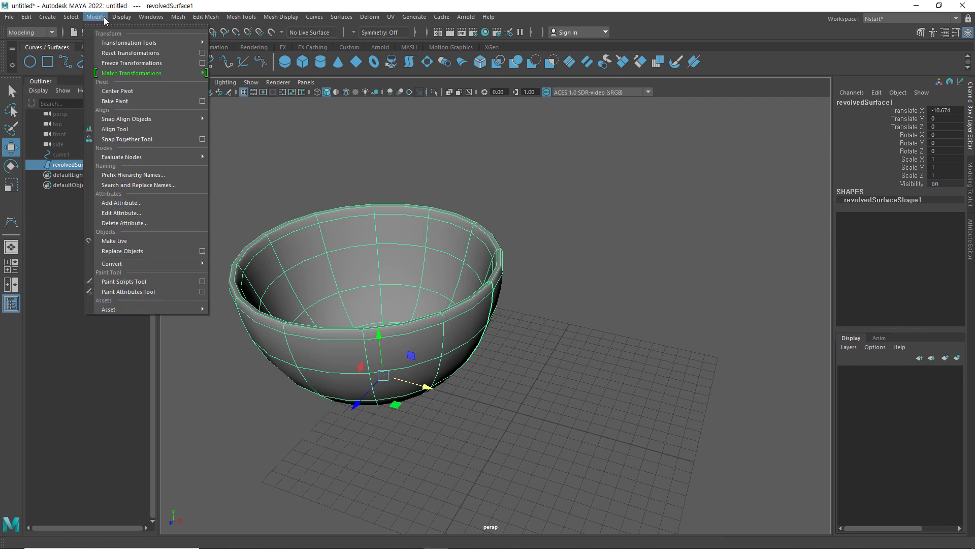
mouse_move(114, 264)
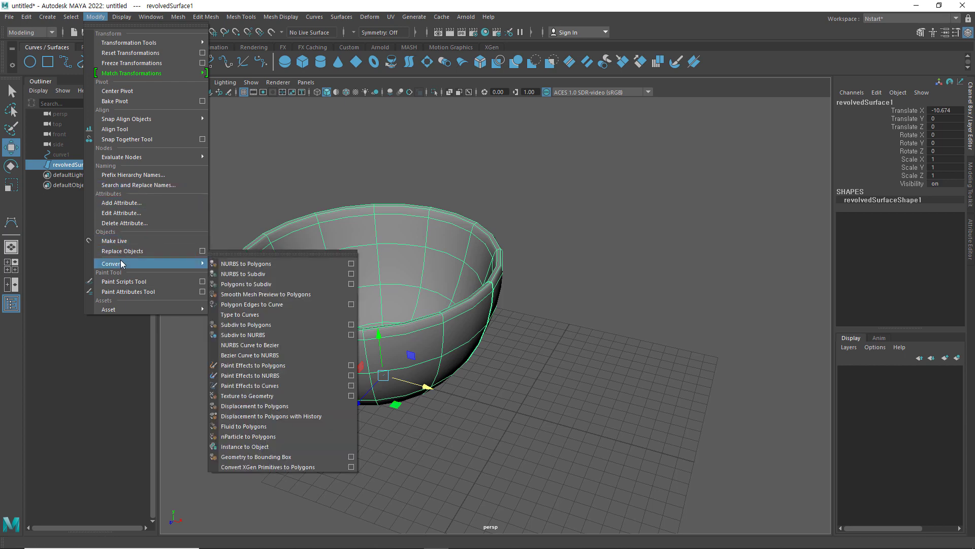
left_click(351, 264)
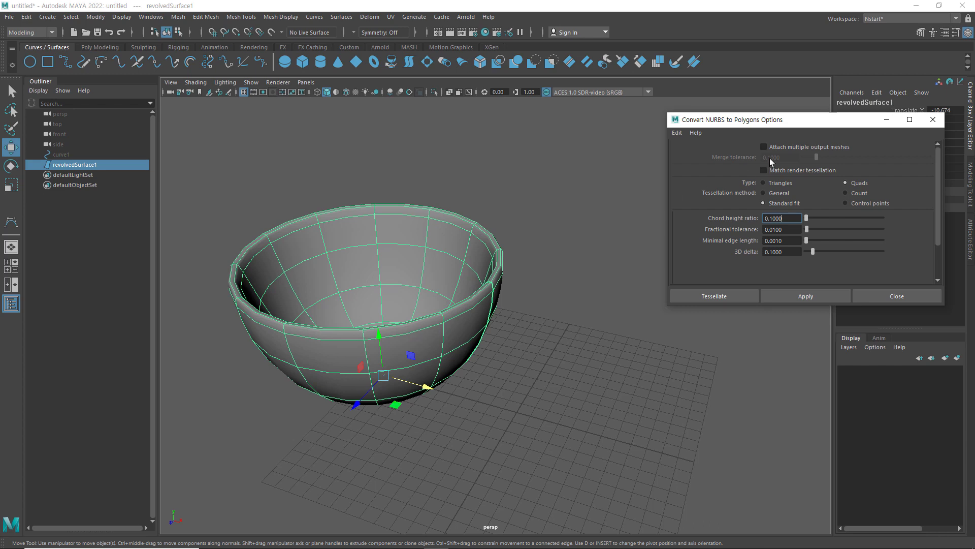
left_click_drag(804, 123, 775, 130)
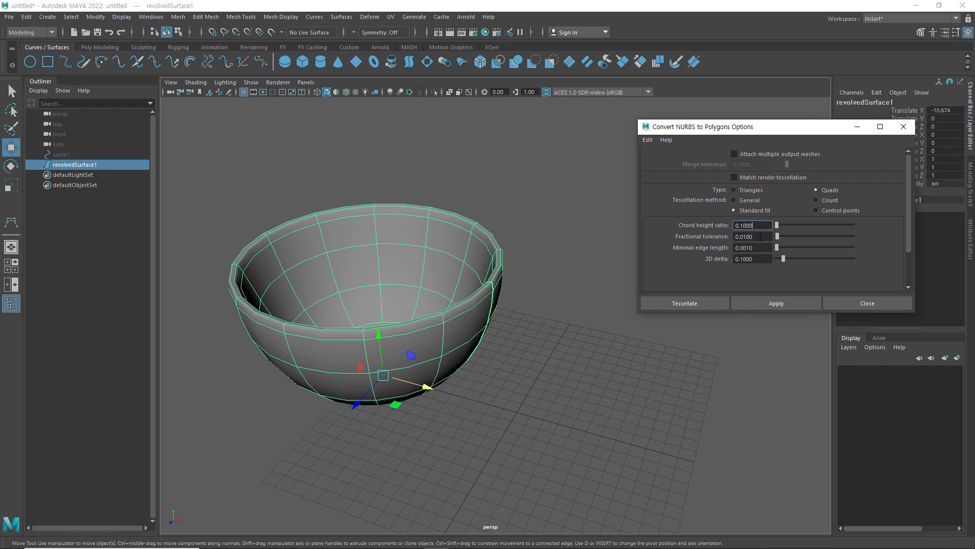
left_click(648, 142)
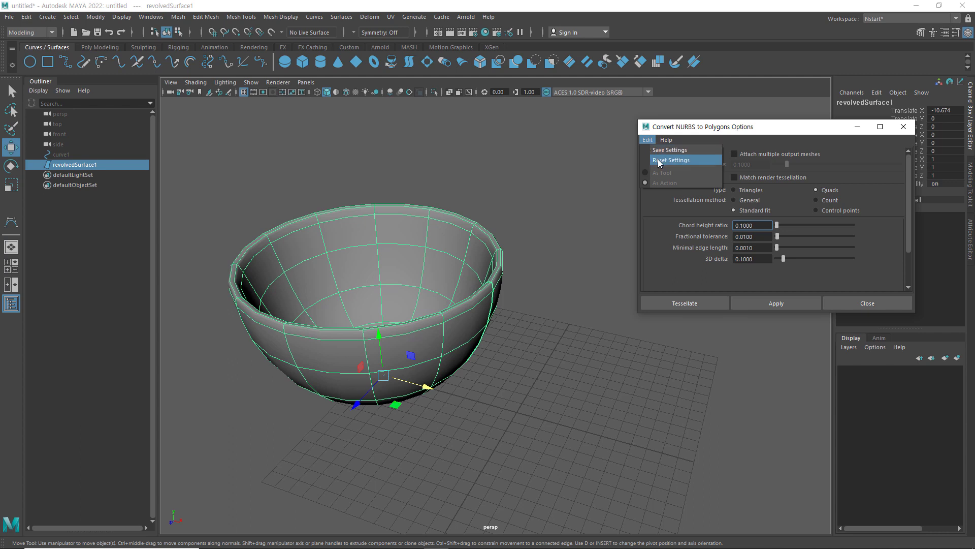
left_click(658, 161)
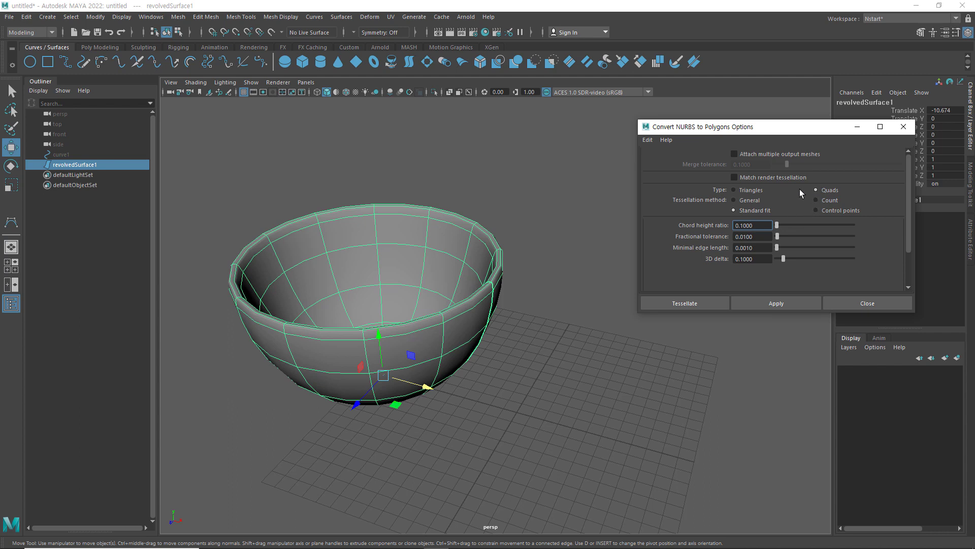
left_click(709, 303)
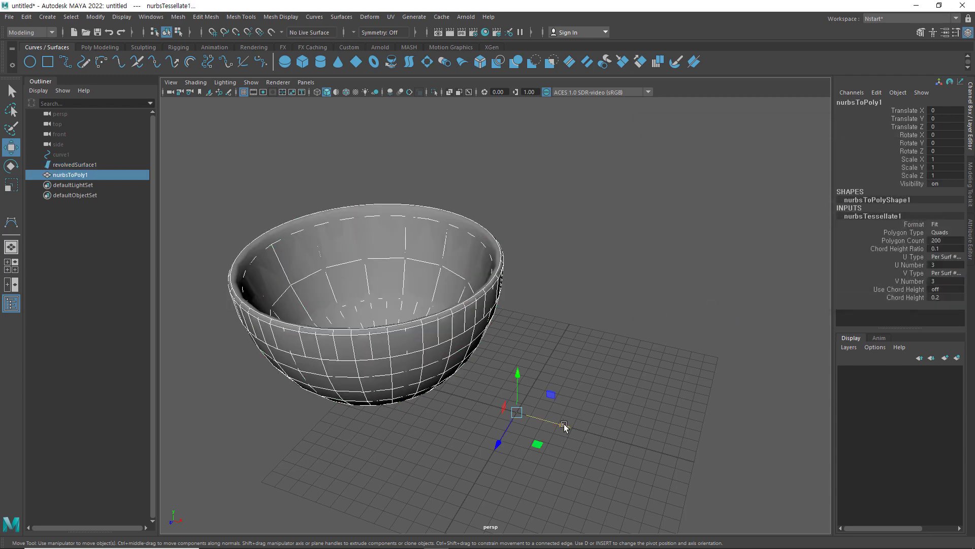
- Move nurbsToPoly1 to Translate X 17.912 and view its quads in Face mode
left_click_drag(564, 424, 860, 492)
mouse_move(680, 435)
left_mouse_down("alt")
mouse_move(675, 416)
mouse_move(690, 412)
mouse_move(645, 387)
left_mouse_up("alt")
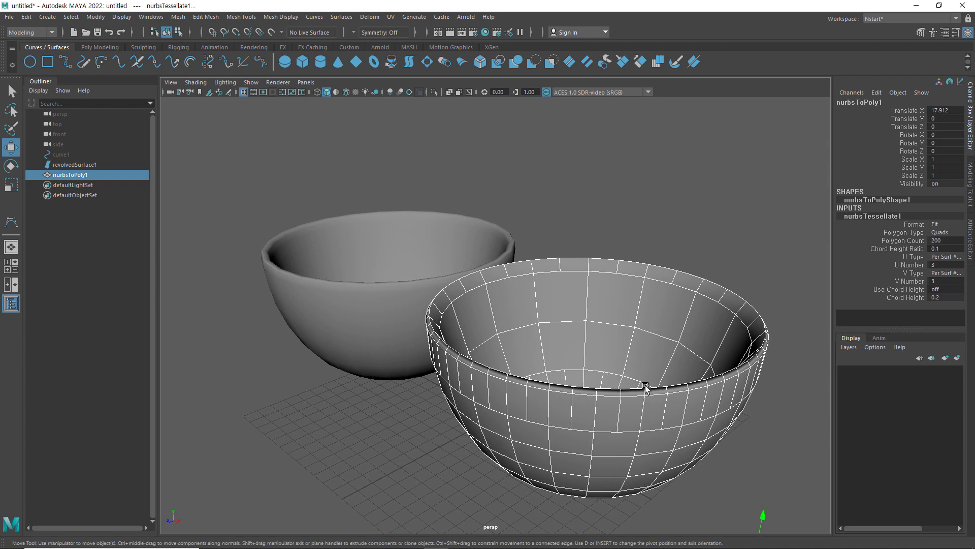
right_click(651, 332)
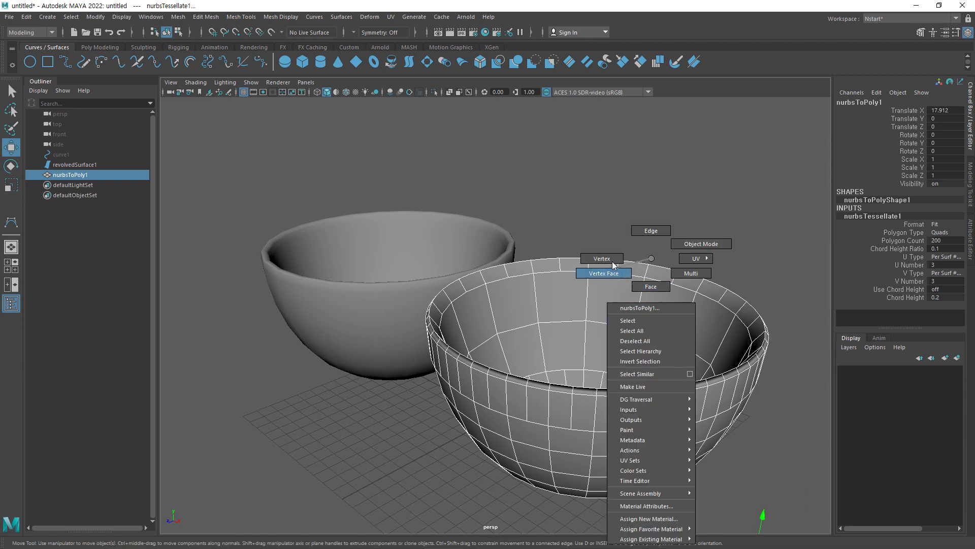
left_click(604, 273)
mouse_move(637, 259)
right_mouse_down()
mouse_move(637, 292)
mouse_move(636, 232)
right_mouse_up()
right_click_drag(631, 284, 633, 290)
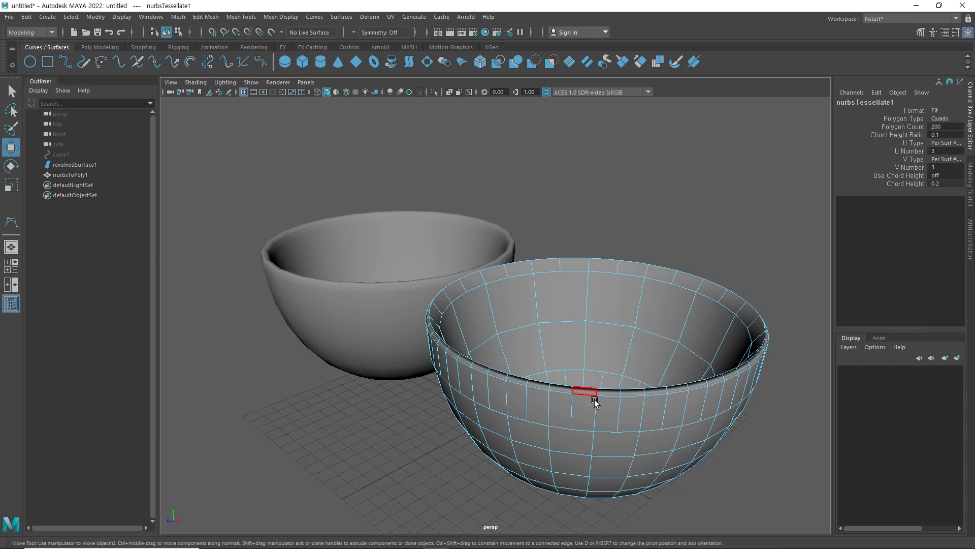
left_click_drag(602, 443, 598, 453, "alt")
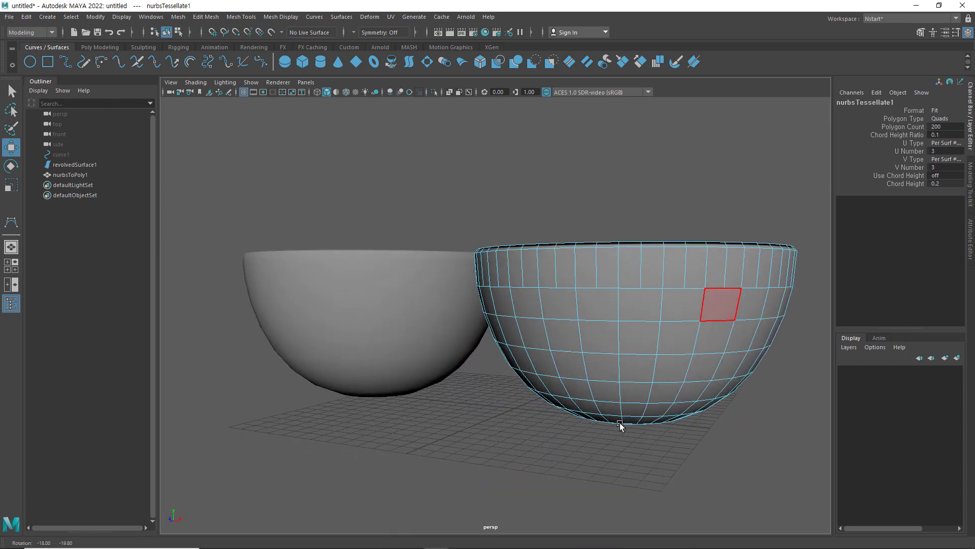